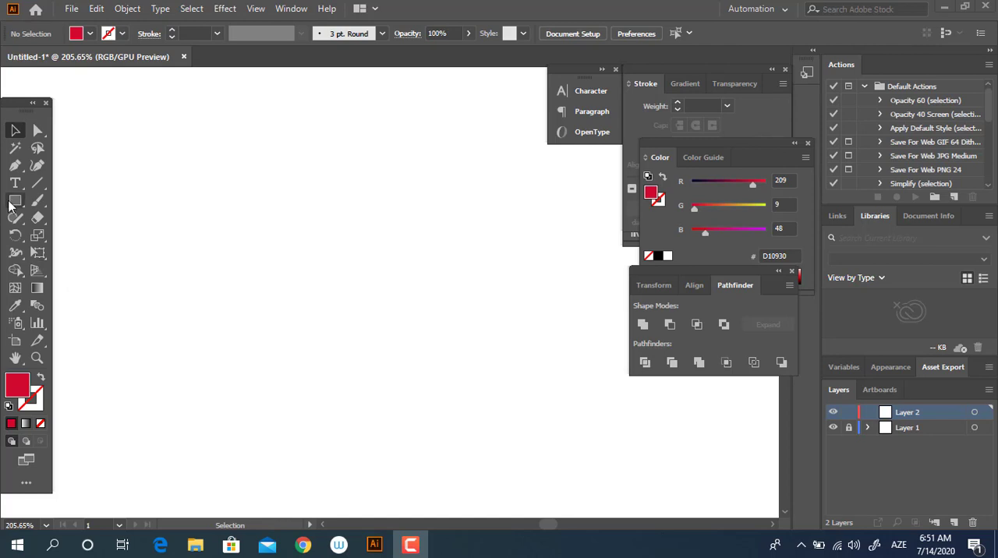
Set the fill colour to orange FFB000 and draw a circle on the artboard with the Ellipse tool.
{"action": "left_click_drag", "start_coordinate": [10, 204], "coordinate": [78, 237]}
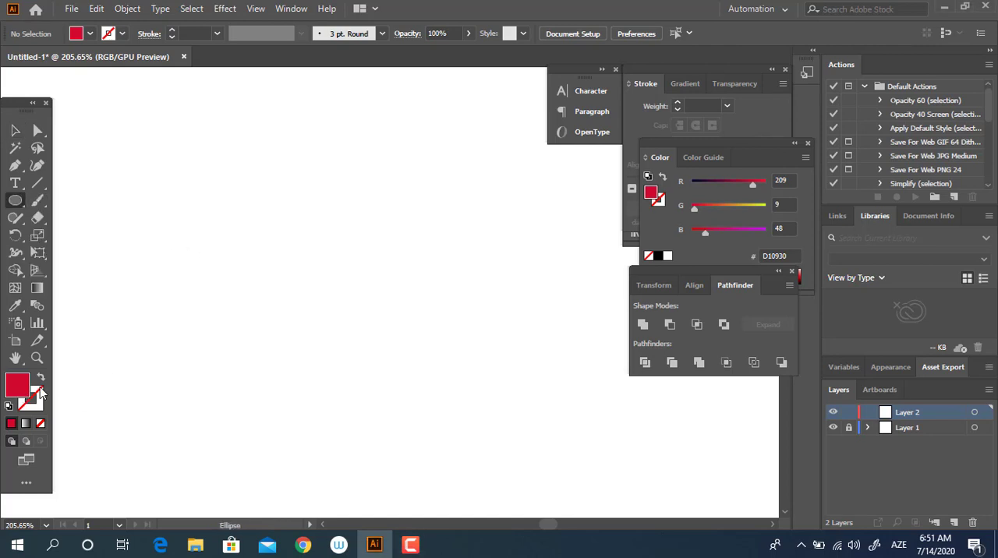
{"action": "double_click", "coordinate": [39, 390]}
{"action": "left_click", "coordinate": [231, 218]}
{"action": "left_click", "coordinate": [201, 51]}
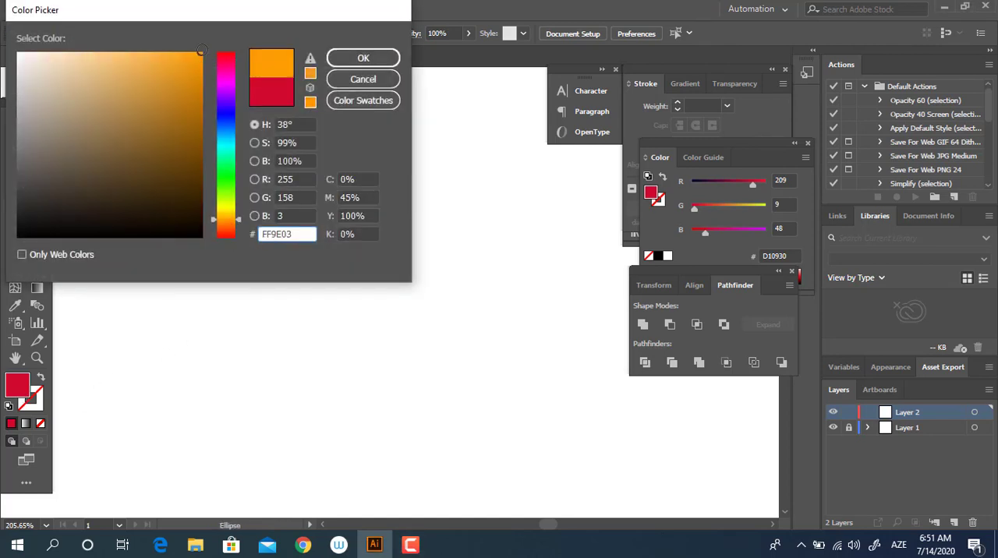
{"action": "mouse_move", "coordinate": [231, 225]}
{"action": "left_mouse_down"}
{"action": "mouse_move", "coordinate": [459, 368]}
{"action": "mouse_move", "coordinate": [465, 405]}
{"action": "left_mouse_up"}
{"action": "left_click", "coordinate": [350, 62]}
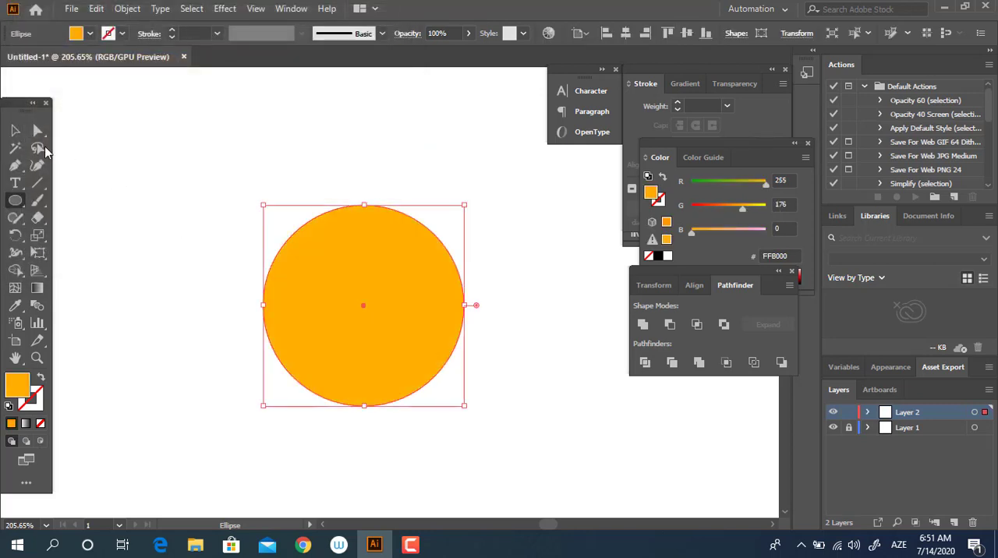
Centre the orange circle horizontally and vertically on the artboard.
{"action": "left_click", "coordinate": [17, 131]}
{"action": "left_click", "coordinate": [626, 34]}
{"action": "left_click", "coordinate": [687, 34]}
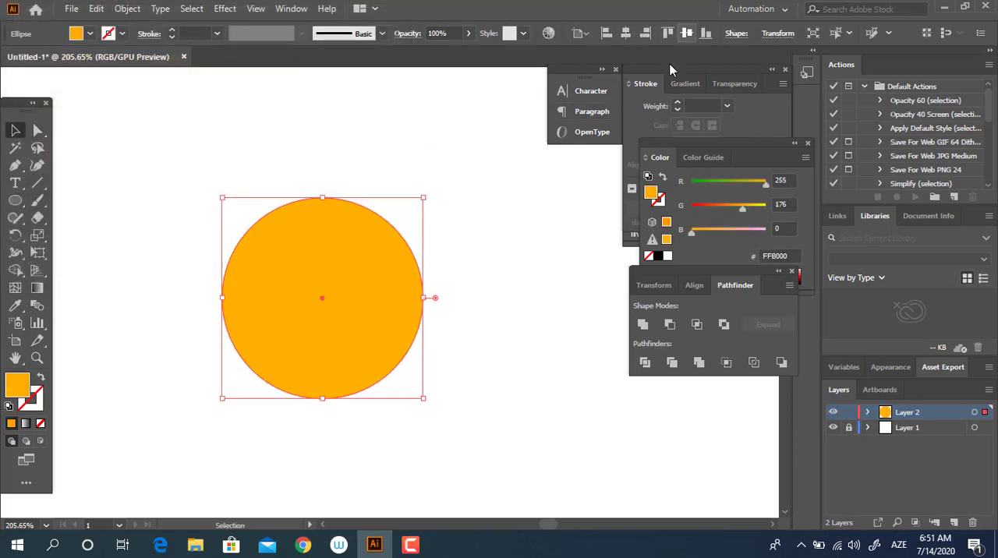
{"action": "left_click", "coordinate": [519, 367]}
Draw a tall rectangle overlapping the upper part of the circle and fill it with red FF2444.
{"action": "left_click_drag", "start_coordinate": [20, 202], "coordinate": [87, 200]}
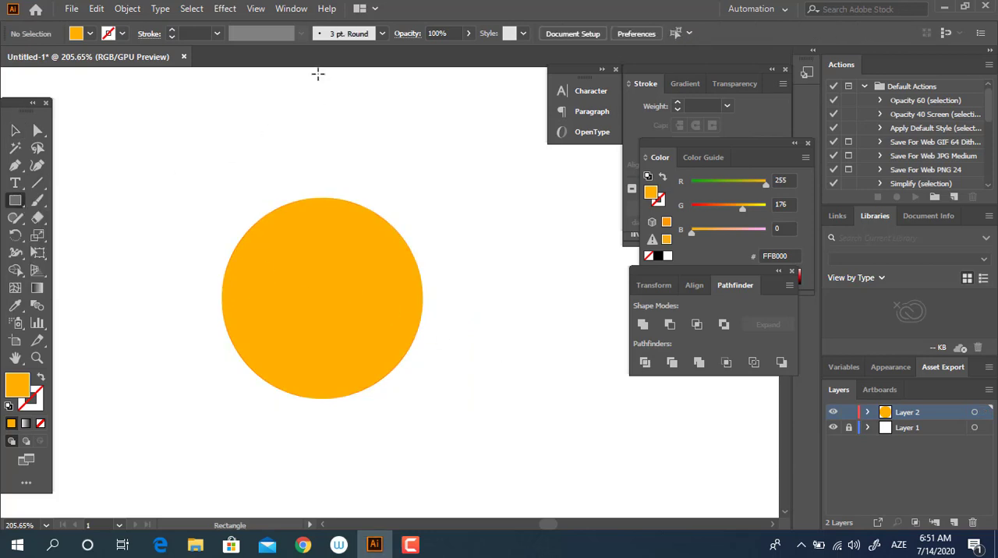
{"action": "left_click_drag", "start_coordinate": [261, 86], "coordinate": [391, 267]}
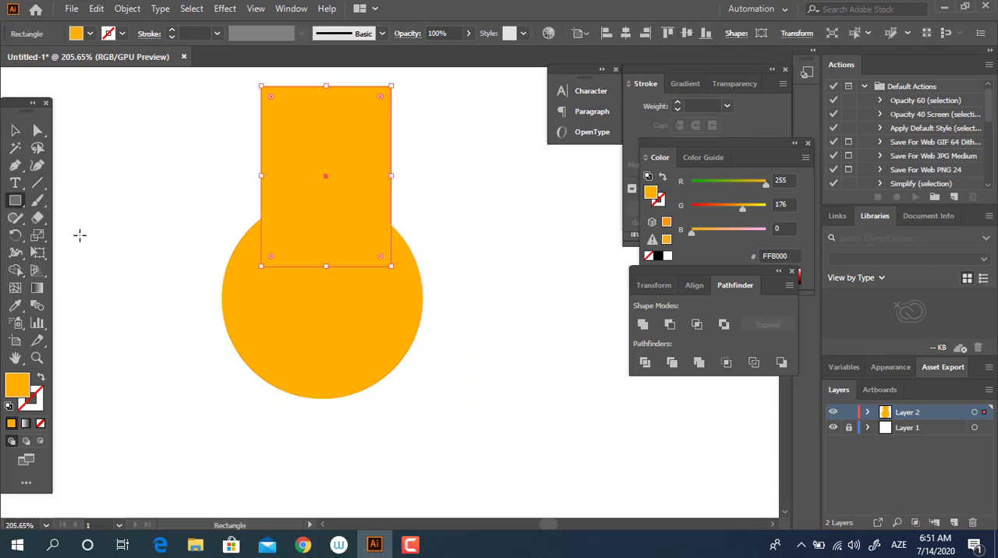
{"action": "double_click", "coordinate": [17, 382]}
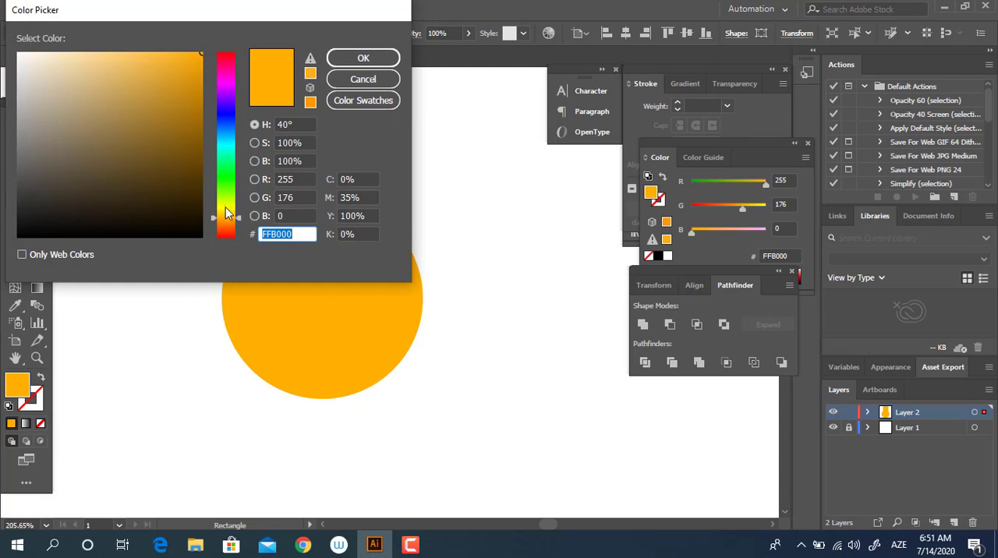
{"action": "left_click_drag", "start_coordinate": [227, 212], "coordinate": [227, 54]}
{"action": "left_click", "coordinate": [178, 57]}
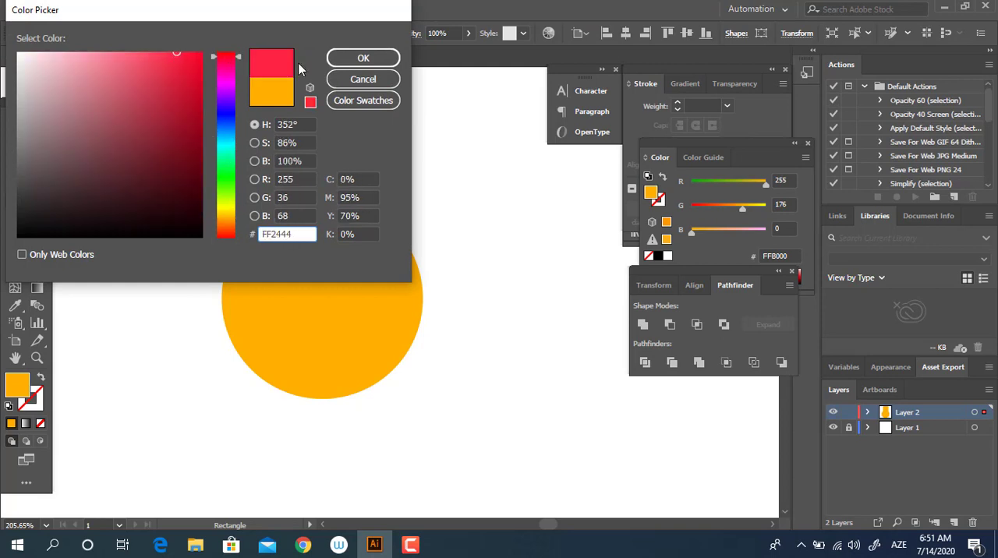
{"action": "left_click", "coordinate": [363, 57]}
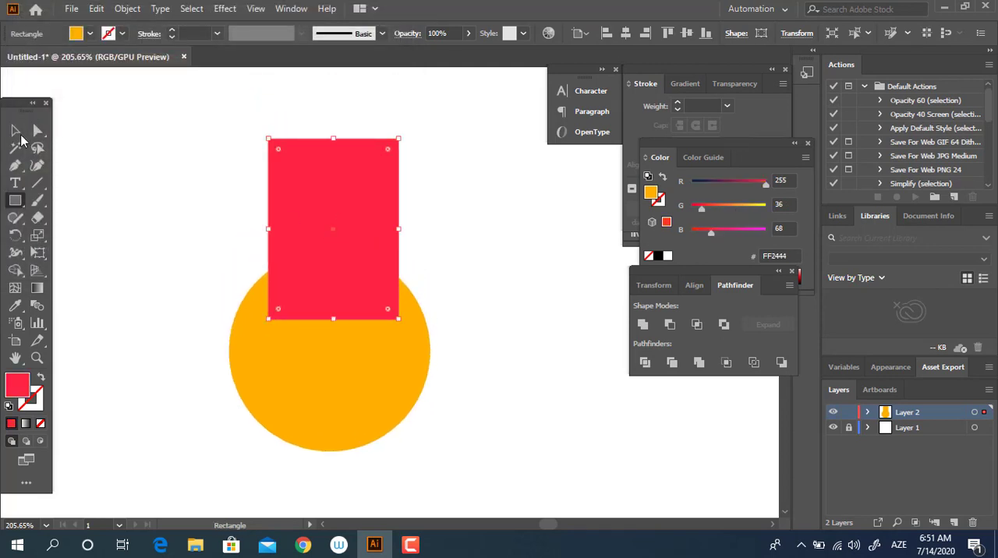
Align the red rectangle and the orange circle on their horizontal centres.
{"action": "left_click", "coordinate": [17, 133]}
{"action": "left_click", "coordinate": [451, 413]}
{"action": "left_click_drag", "start_coordinate": [508, 440], "coordinate": [211, 181]}
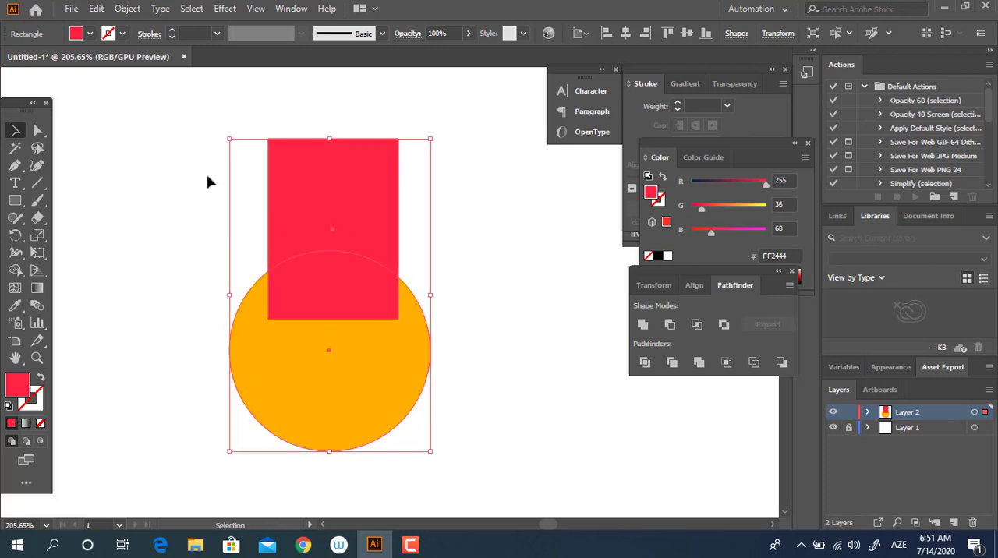
{"action": "left_click", "coordinate": [625, 33]}
{"action": "left_click", "coordinate": [500, 262]}
Round the rectangle's two top corners to the maximum radius, 31.16 px, to form a petal.
{"action": "left_click", "coordinate": [37, 131]}
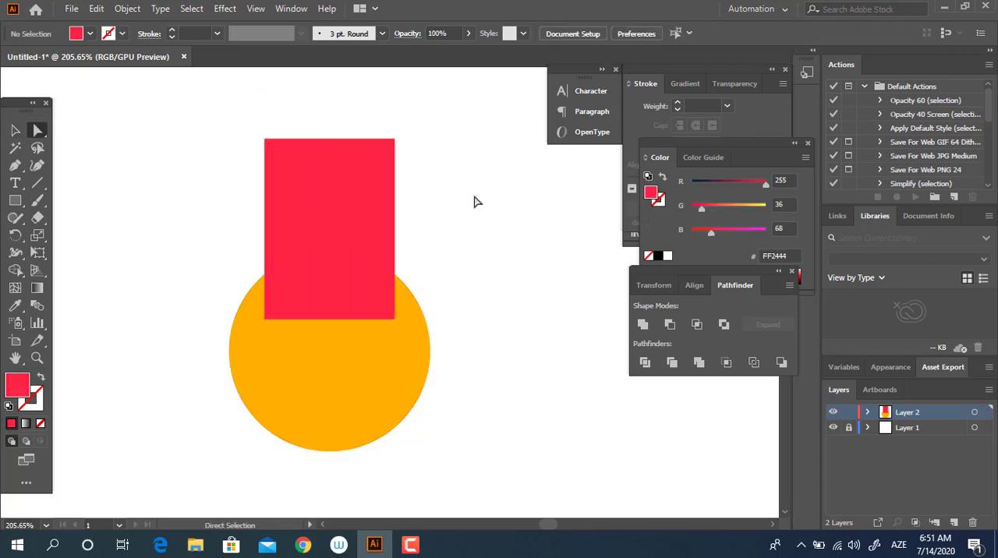
{"action": "left_click_drag", "start_coordinate": [474, 202], "coordinate": [183, 108]}
{"action": "left_click_drag", "start_coordinate": [281, 150], "coordinate": [312, 374]}
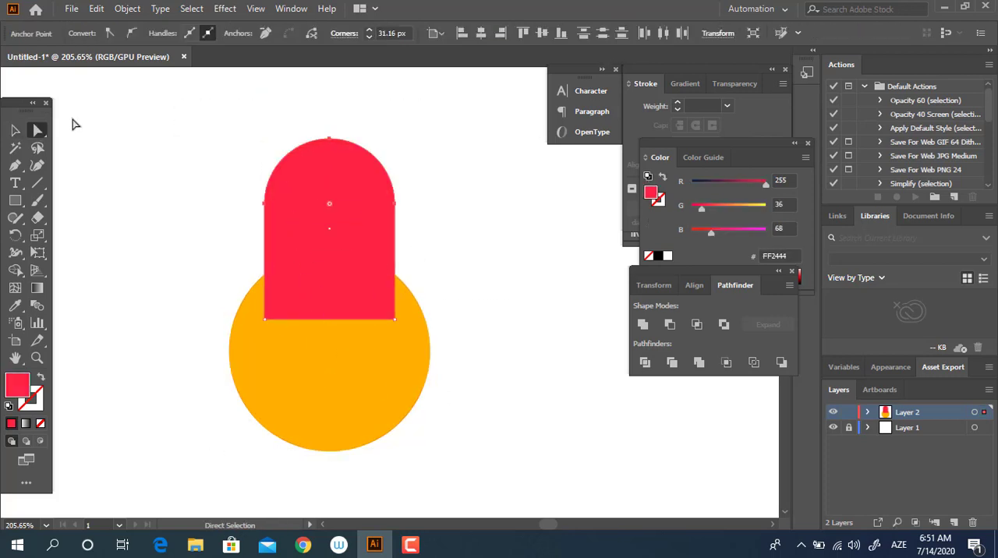
Copy the red petal, paste it in front and move the copy straight down over the circle.
{"action": "key", "text": "v"}
{"action": "key", "text": "ctrl+c"}
{"action": "key", "text": "ctrl+f"}
{"action": "left_click_drag", "start_coordinate": [377, 217], "coordinate": [373, 284]}
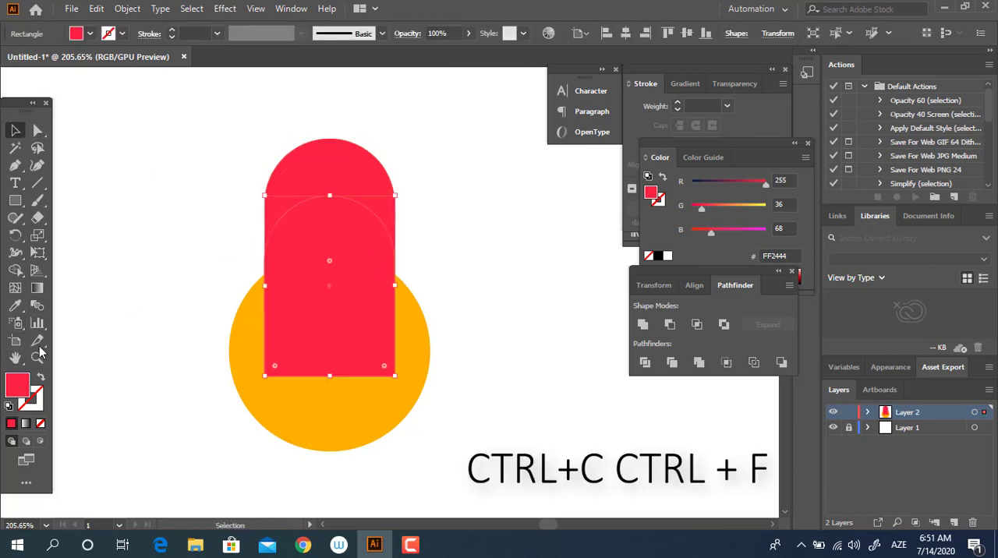
Fill the lower petal copy with red F20040 and move it slightly further down.
{"action": "double_click", "coordinate": [18, 384]}
{"action": "left_click_drag", "start_coordinate": [178, 62], "coordinate": [204, 60]}
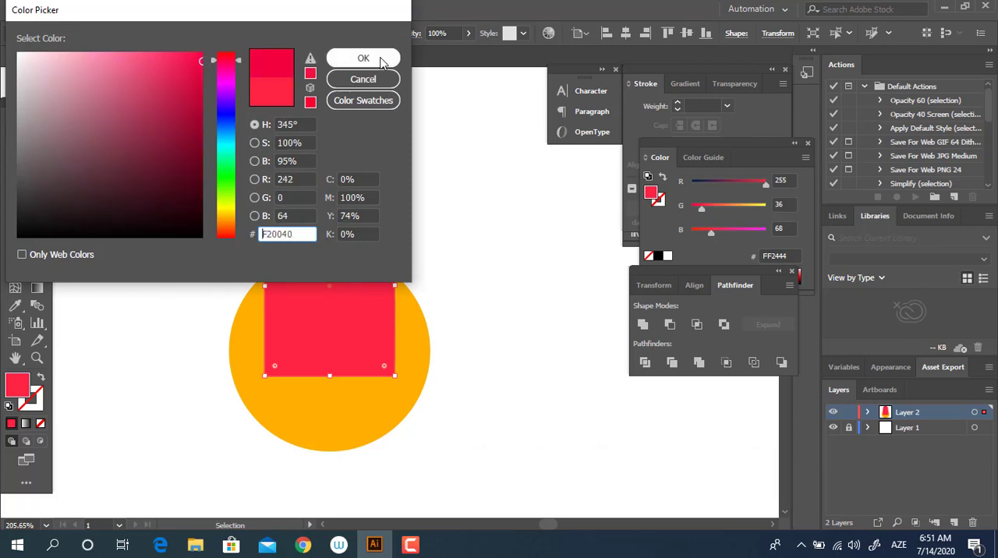
{"action": "left_click", "coordinate": [379, 60]}
{"action": "left_click", "coordinate": [461, 258]}
{"action": "left_click_drag", "start_coordinate": [332, 245], "coordinate": [330, 257]}
Change the lower petal copy's fill to dark red D10028.
{"action": "double_click", "coordinate": [17, 384]}
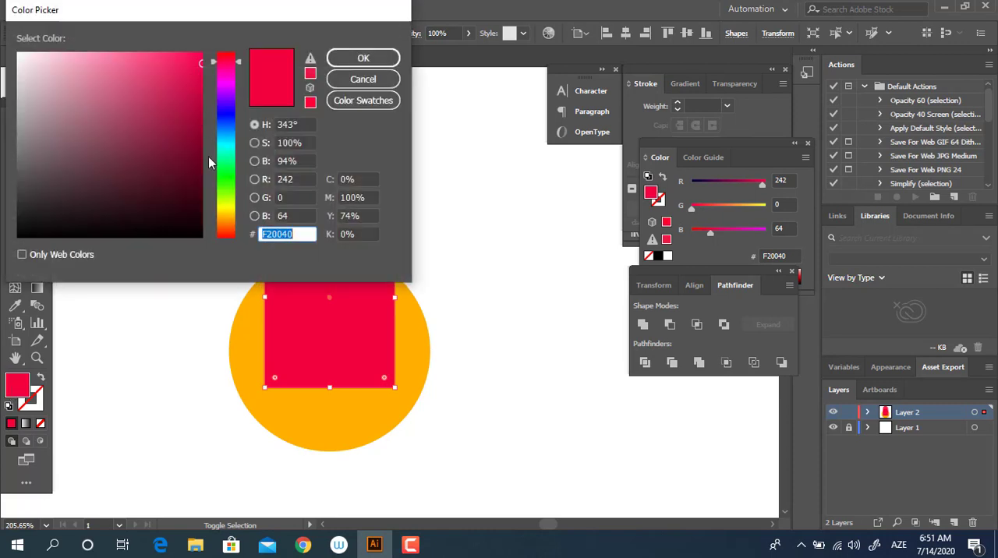
{"action": "left_click", "coordinate": [230, 60]}
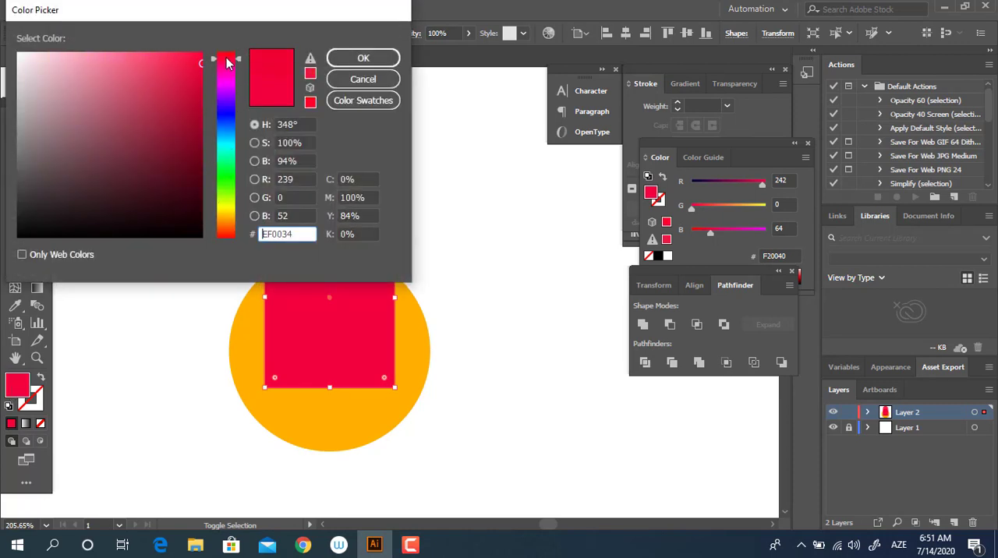
{"action": "left_click_drag", "start_coordinate": [192, 92], "coordinate": [201, 86]}
{"action": "left_click", "coordinate": [363, 57]}
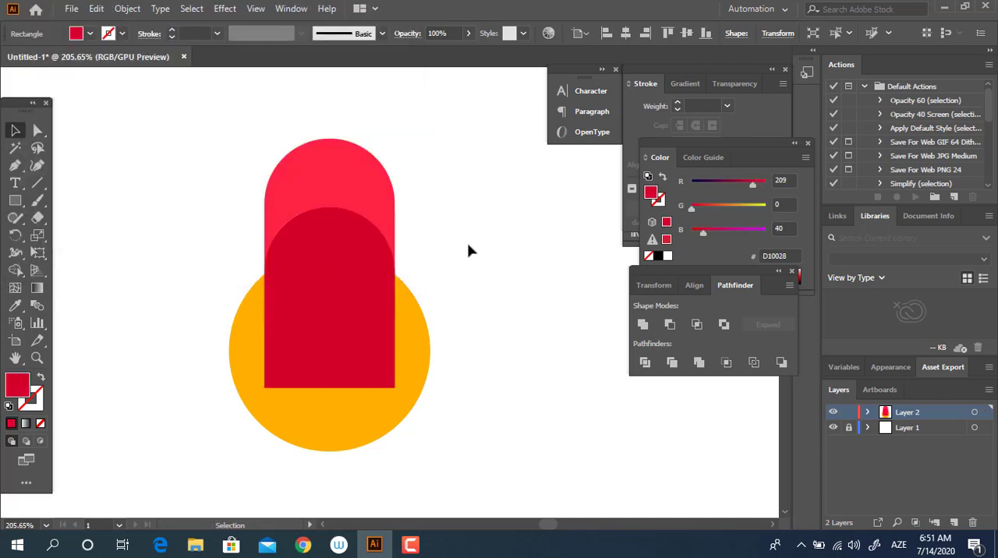
Divide the two overlapping petal shapes with Pathfinder and delete the dark piece extending below the light petal.
{"action": "left_click_drag", "start_coordinate": [449, 248], "coordinate": [219, 189]}
{"action": "left_click", "coordinate": [644, 362]}
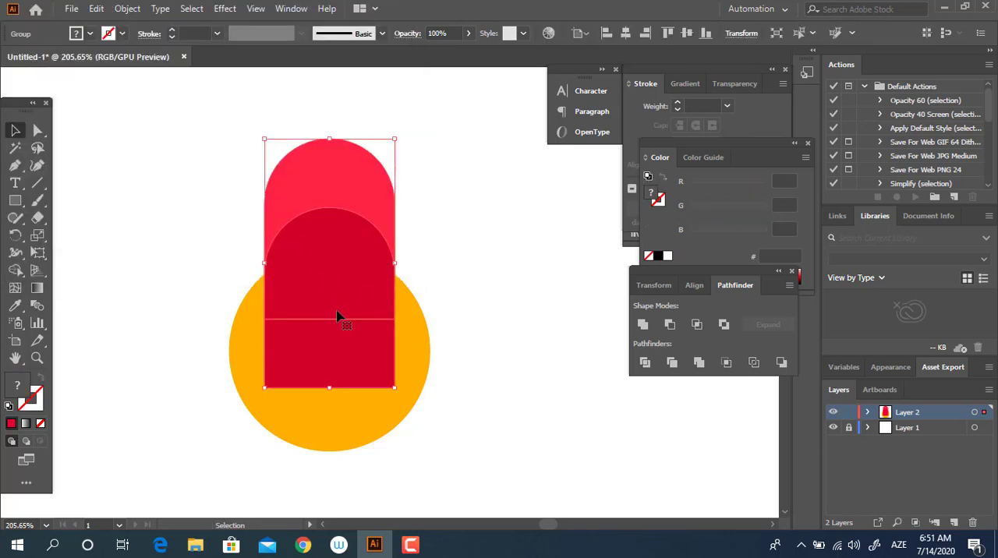
{"action": "double_click", "coordinate": [351, 363]}
{"action": "left_click", "coordinate": [355, 366]}
{"action": "key", "text": "Delete"}
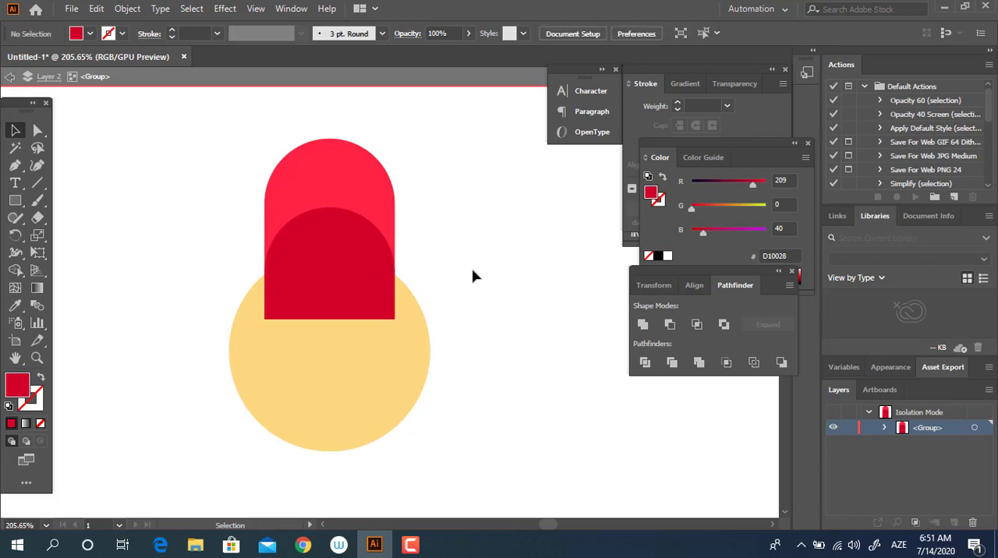
{"action": "double_click", "coordinate": [472, 276]}
Send the petal group behind the orange circle and move it slightly down toward the circle.
{"action": "right_click", "coordinate": [369, 251]}
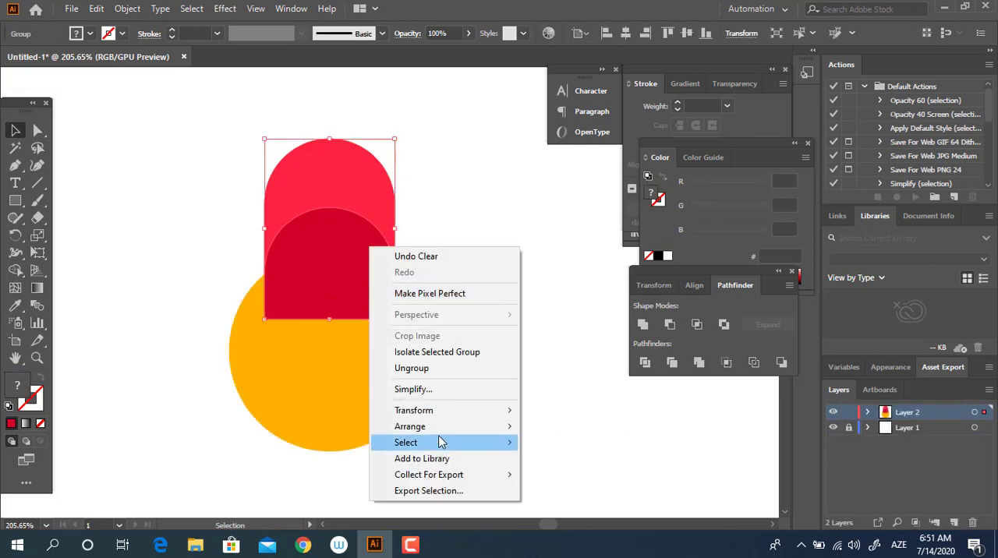
{"action": "mouse_move", "coordinate": [438, 429]}
{"action": "left_click", "coordinate": [577, 475]}
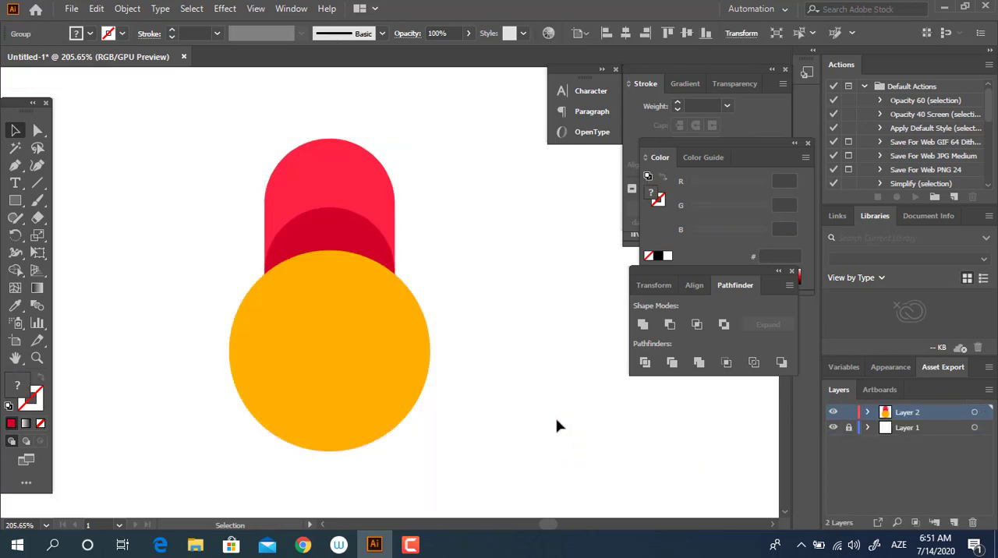
{"action": "left_click", "coordinate": [557, 425]}
{"action": "scroll", "coordinate": [535, 390], "scroll_direction": "down", "scroll_amount": 2}
{"action": "left_click_drag", "start_coordinate": [375, 138], "coordinate": [377, 149]}
Rotate a copy of the petal 60° around the circle's centre and repeat until six petals surround it.
{"action": "left_click", "coordinate": [15, 235]}
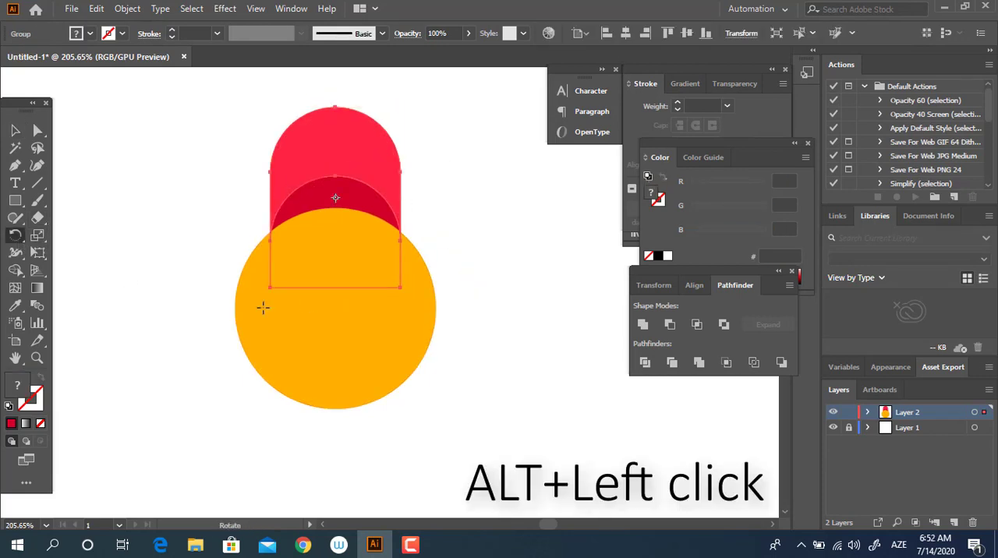
{"action": "left_click", "coordinate": [333, 306], "text": "alt"}
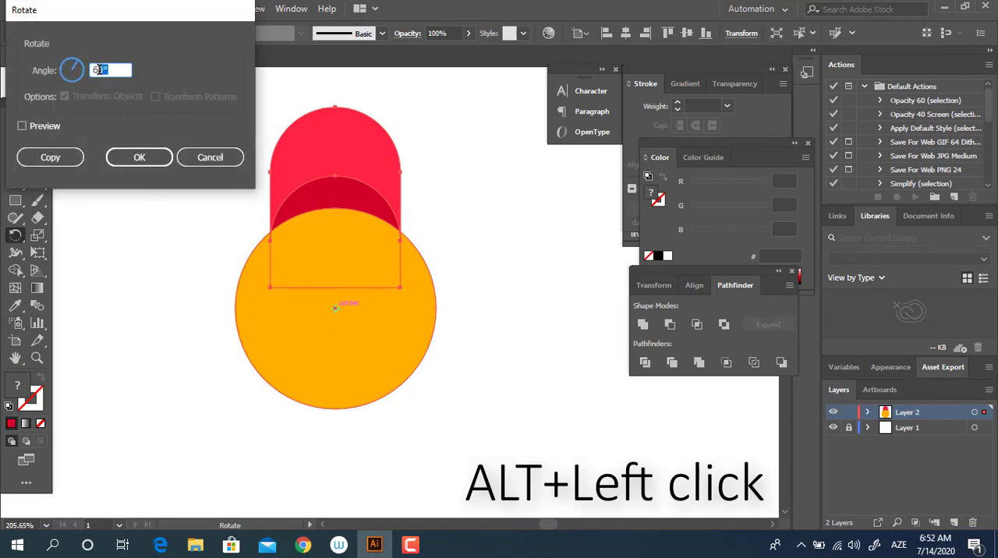
{"action": "left_click", "coordinate": [50, 157]}
{"action": "key", "text": "ctrl+d"}
{"action": "key", "text": "ctrl+d"}
{"action": "key", "text": "ctrl+d"}
{"action": "key", "text": "ctrl+d"}
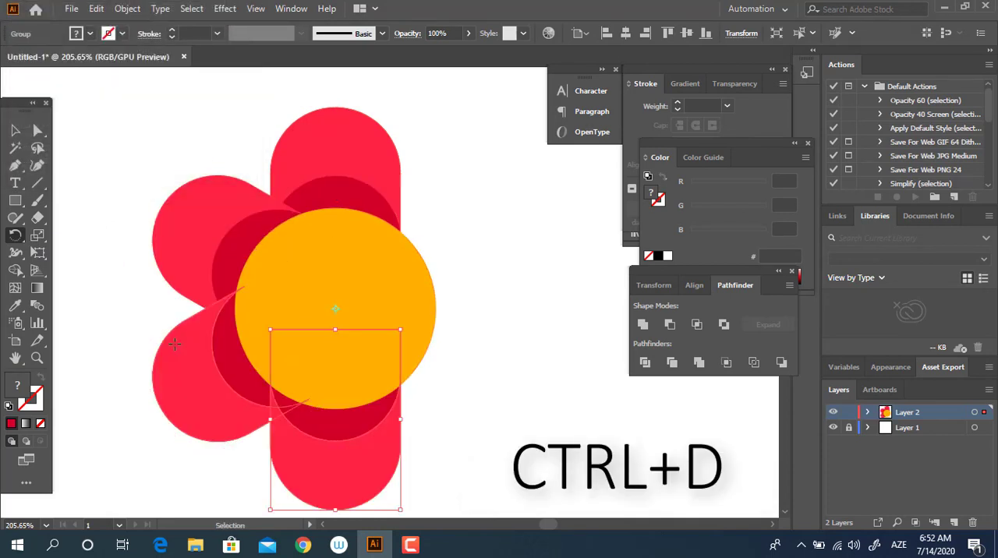
{"action": "key", "text": "z"}
{"action": "left_click_drag", "start_coordinate": [343, 387], "coordinate": [316, 345]}
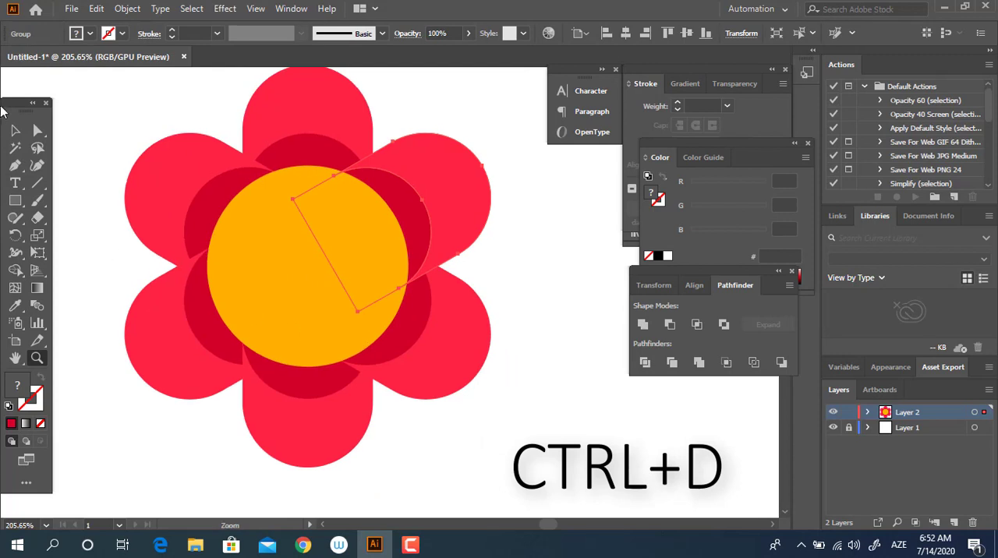
Send the upper-left and upper-right petals to the back so they sit beneath the top petal.
{"action": "left_click", "coordinate": [11, 132]}
{"action": "left_click", "coordinate": [163, 185]}
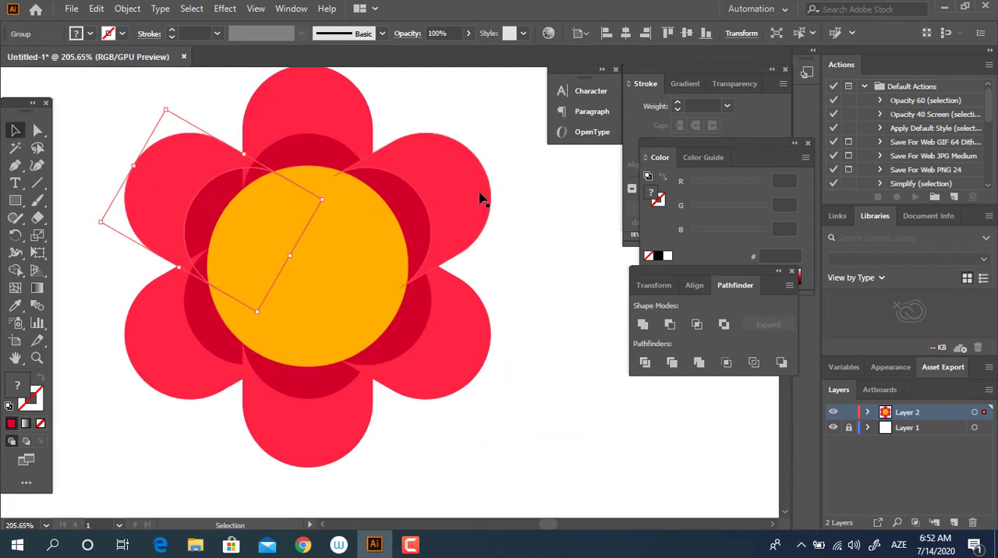
{"action": "key", "text": "ctrl+d"}
{"action": "key", "text": "ctrl+shift+["}
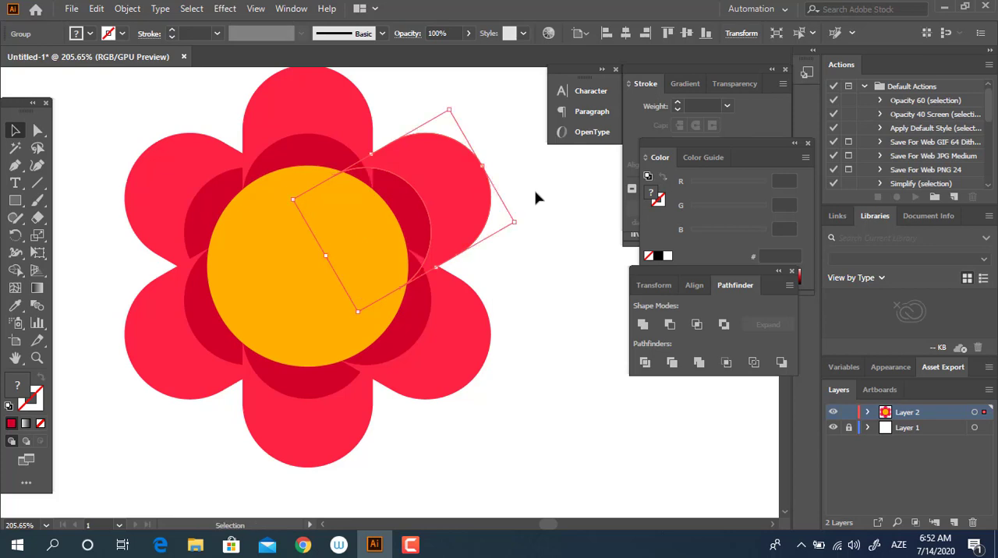
{"action": "left_click", "coordinate": [537, 205]}
Duplicate the orange circle in front, shrink the copy to just over half size and offset it toward the upper left.
{"action": "key", "text": "z"}
{"action": "left_click_drag", "start_coordinate": [501, 226], "coordinate": [298, 281]}
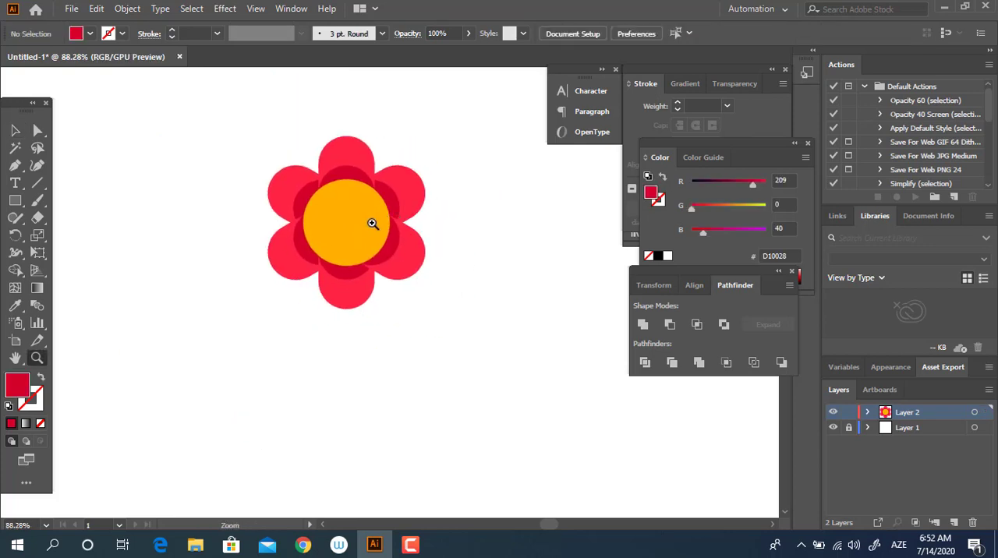
{"action": "left_click_drag", "start_coordinate": [372, 224], "coordinate": [497, 296]}
{"action": "left_click", "coordinate": [359, 248]}
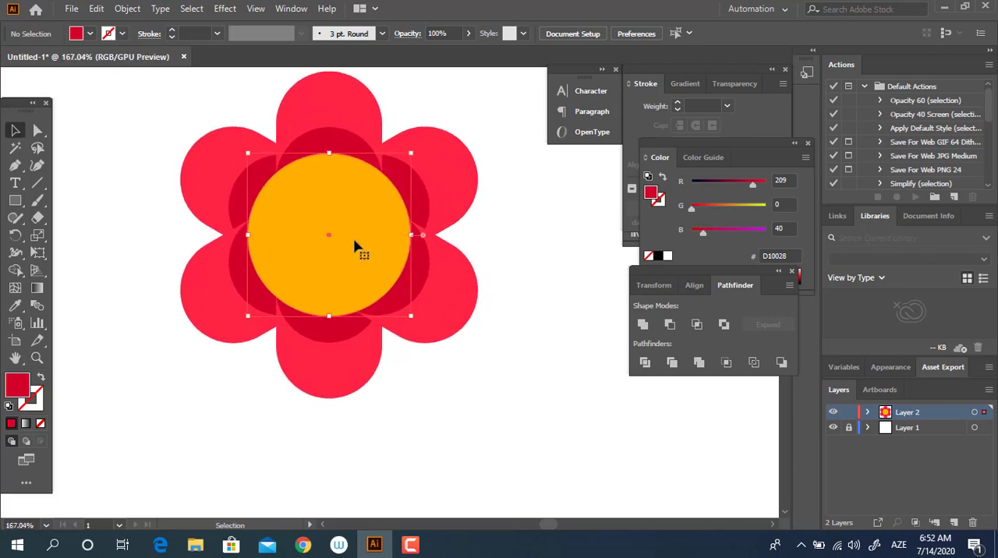
{"action": "key", "text": "ctrl+c"}
{"action": "key", "text": "ctrl+f"}
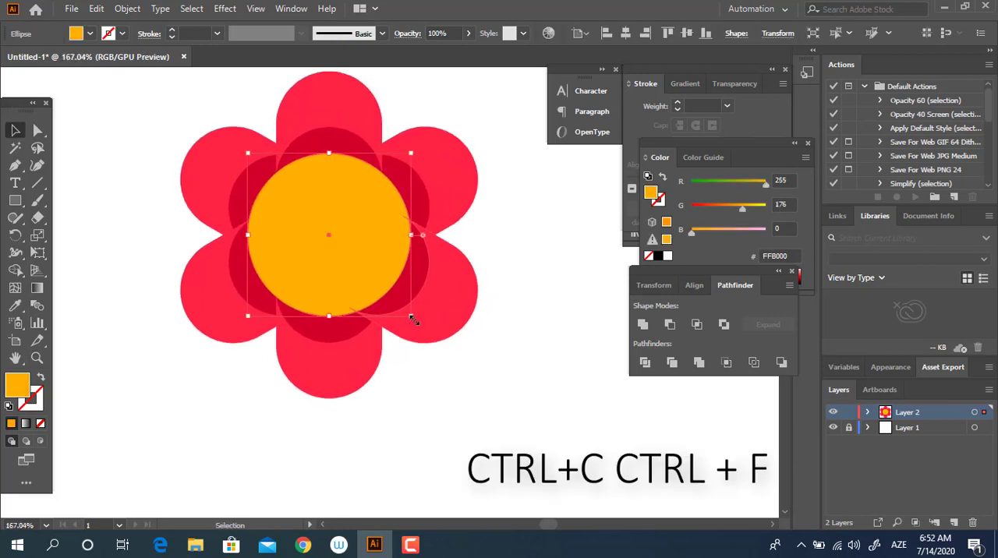
{"action": "left_click_drag", "start_coordinate": [409, 315], "coordinate": [339, 242]}
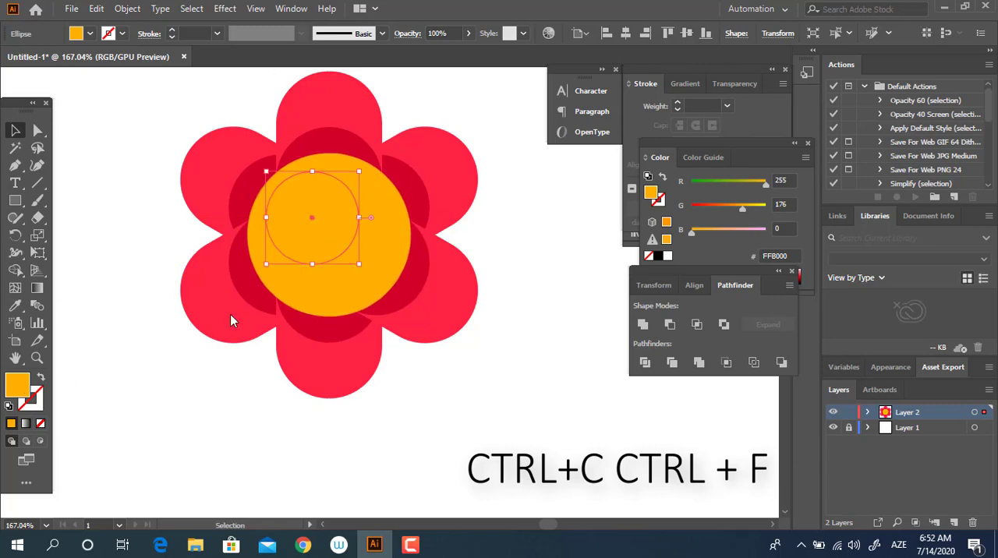
Fill the small inner circle with yellow FFCE00.
{"action": "double_click", "coordinate": [17, 385]}
{"action": "left_click_drag", "start_coordinate": [226, 215], "coordinate": [225, 212]}
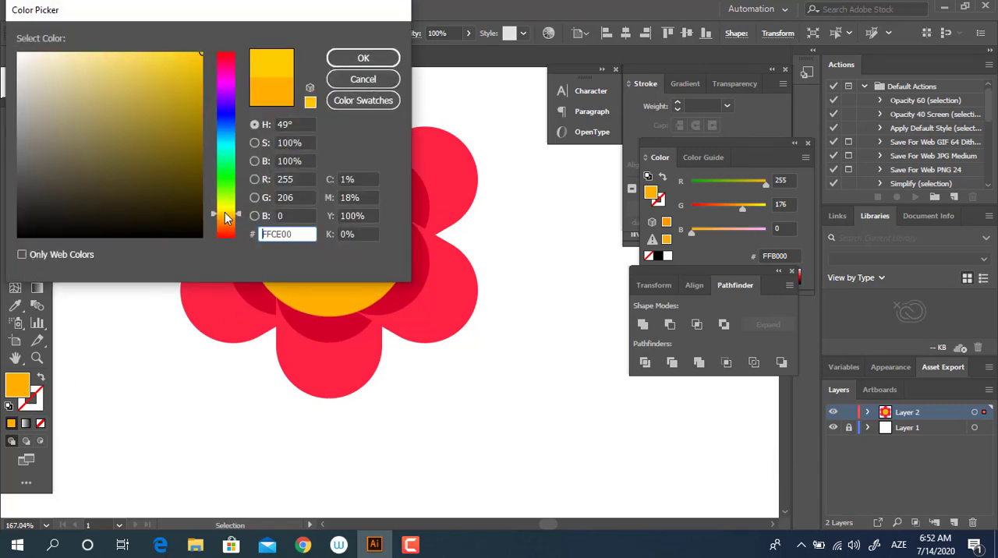
{"action": "left_click", "coordinate": [363, 57]}
{"action": "left_click", "coordinate": [384, 334]}
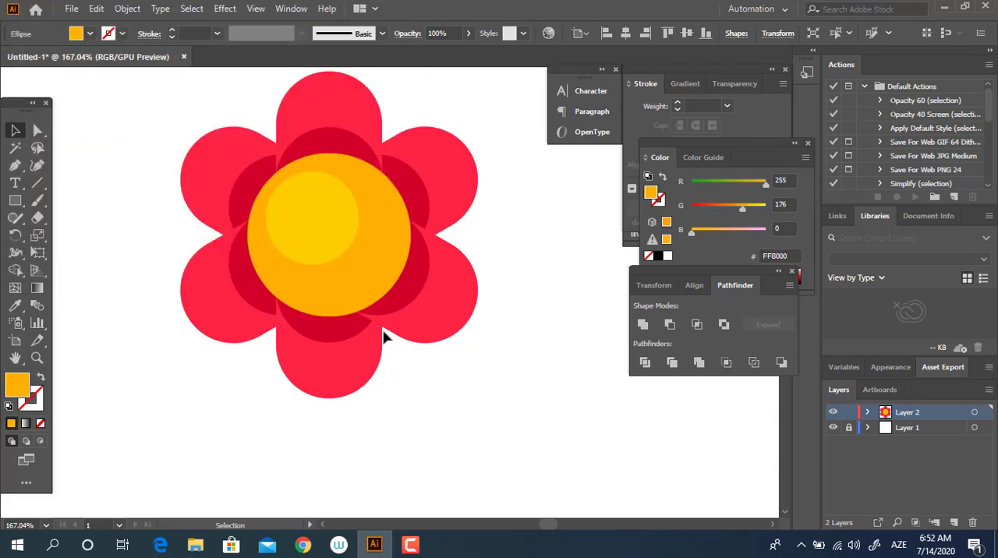
Change the large centre circle's fill to darker orange FF9D00.
{"action": "left_click", "coordinate": [350, 301]}
{"action": "double_click", "coordinate": [17, 384]}
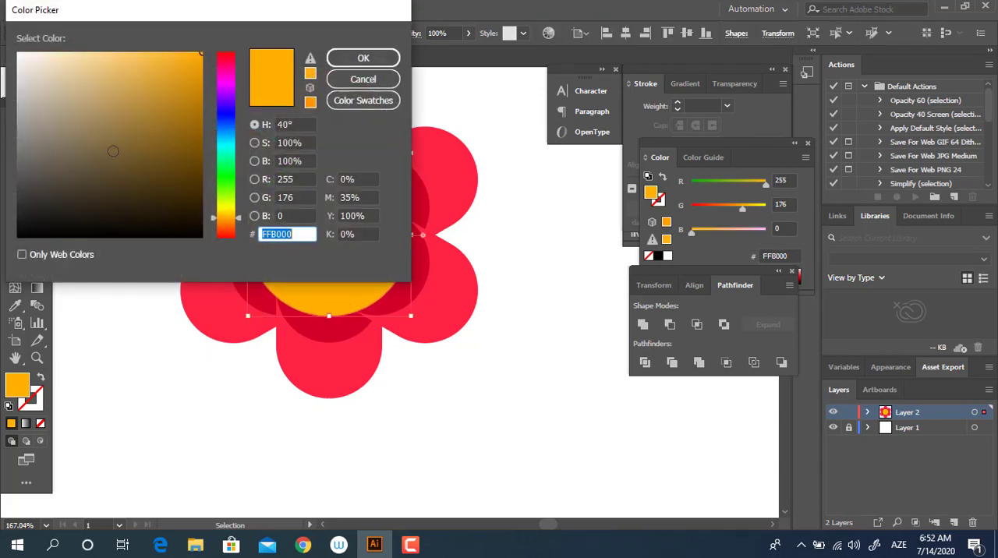
{"action": "left_click", "coordinate": [224, 219]}
{"action": "left_click", "coordinate": [362, 58]}
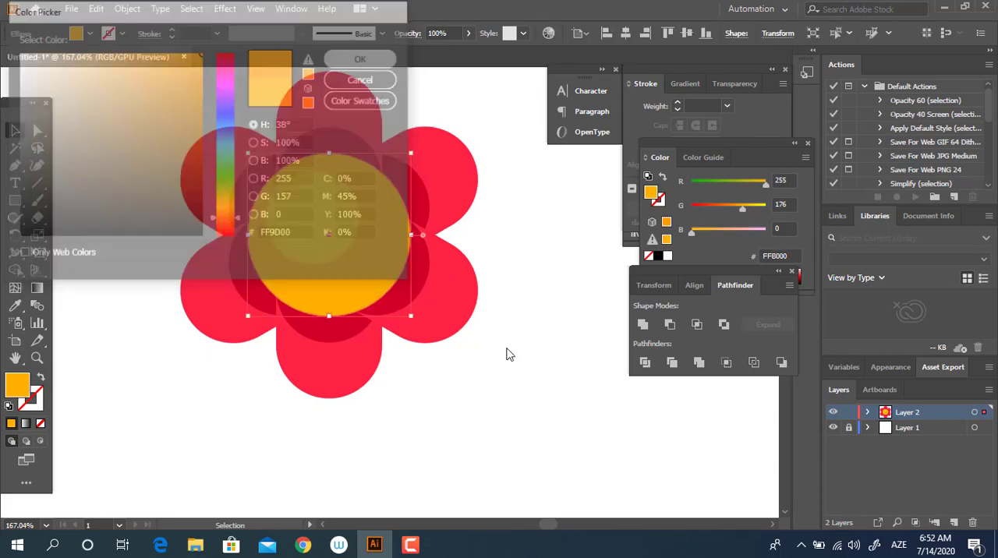
Draw a small circle on the lower-right part of the orange centre and fill it with darker orange FF8500.
{"action": "left_click", "coordinate": [462, 345]}
{"action": "left_click_drag", "start_coordinate": [343, 269], "coordinate": [453, 304]}
{"action": "key", "text": "z"}
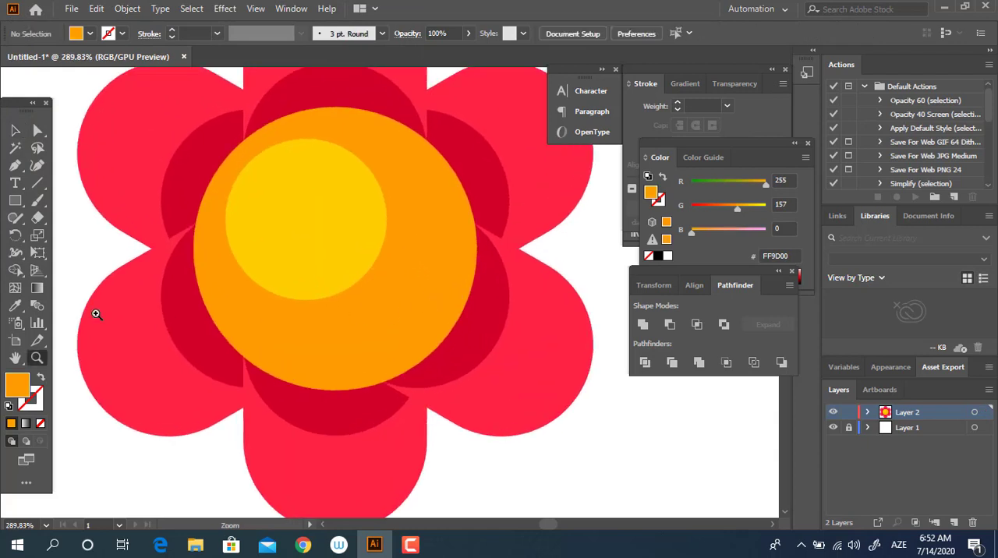
{"action": "left_click_drag", "start_coordinate": [13, 205], "coordinate": [89, 238]}
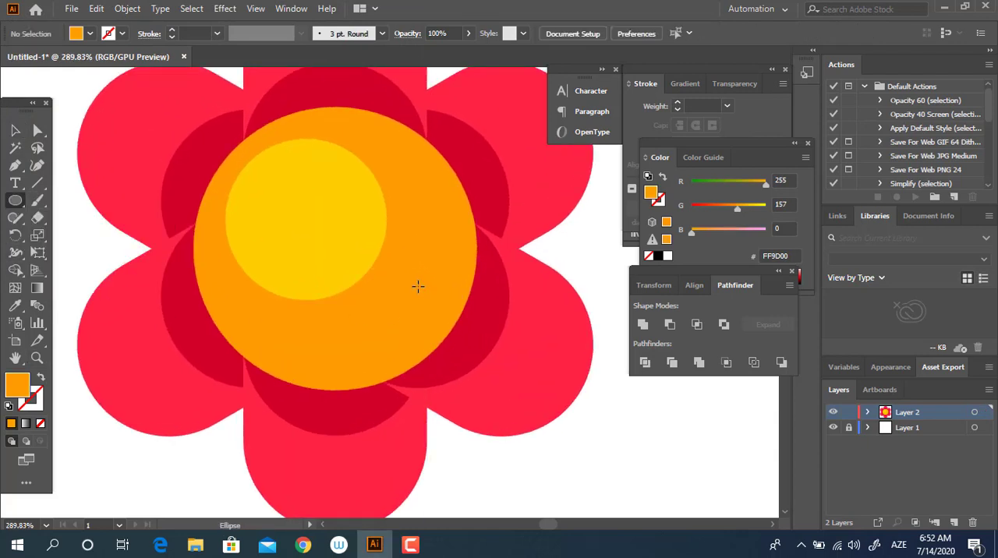
{"action": "left_click_drag", "start_coordinate": [391, 262], "coordinate": [433, 301]}
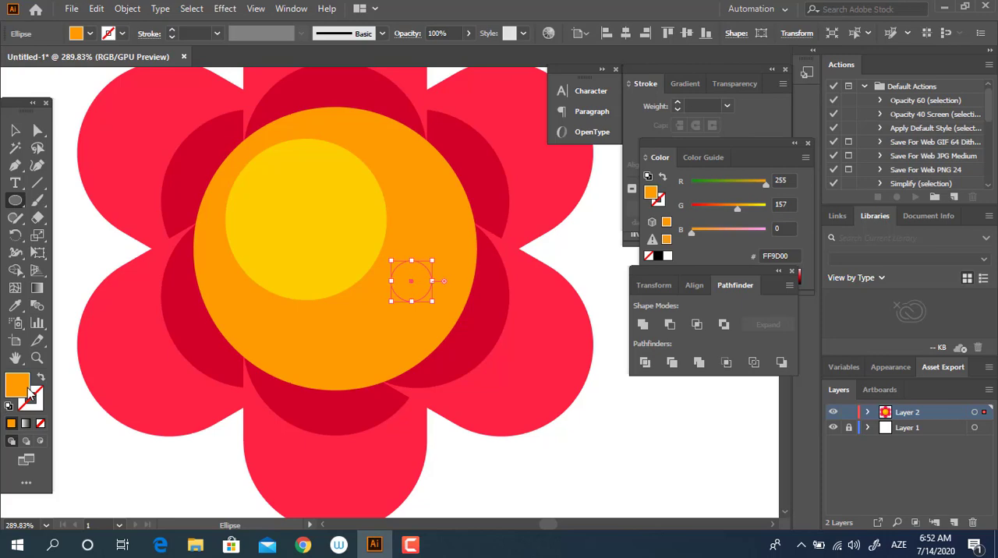
{"action": "double_click", "coordinate": [26, 388]}
{"action": "left_click", "coordinate": [233, 221]}
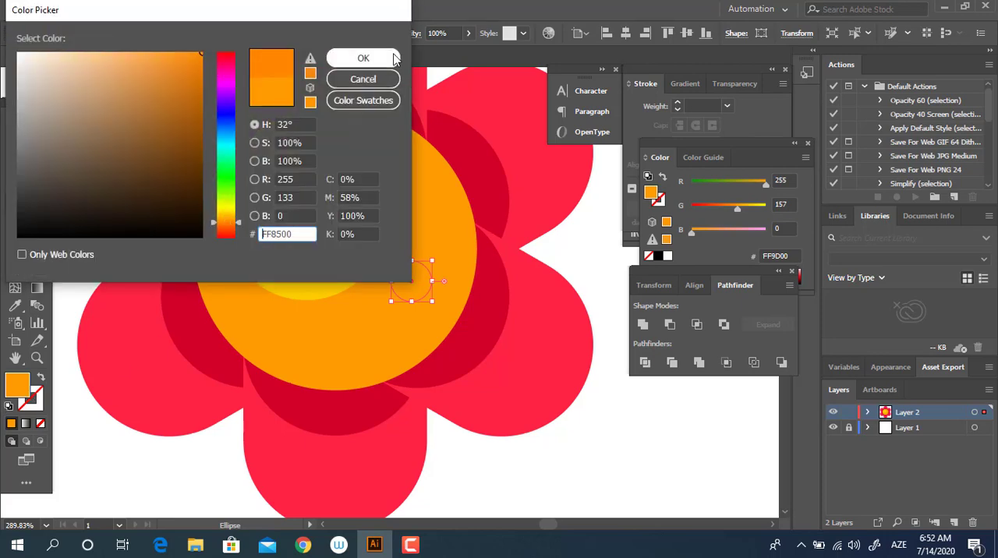
{"action": "left_click", "coordinate": [394, 59]}
Duplicate the small dark-orange spot and place the copy, slightly smaller, to its lower left.
{"action": "key", "text": "z"}
{"action": "left_click_drag", "start_coordinate": [437, 250], "coordinate": [464, 328]}
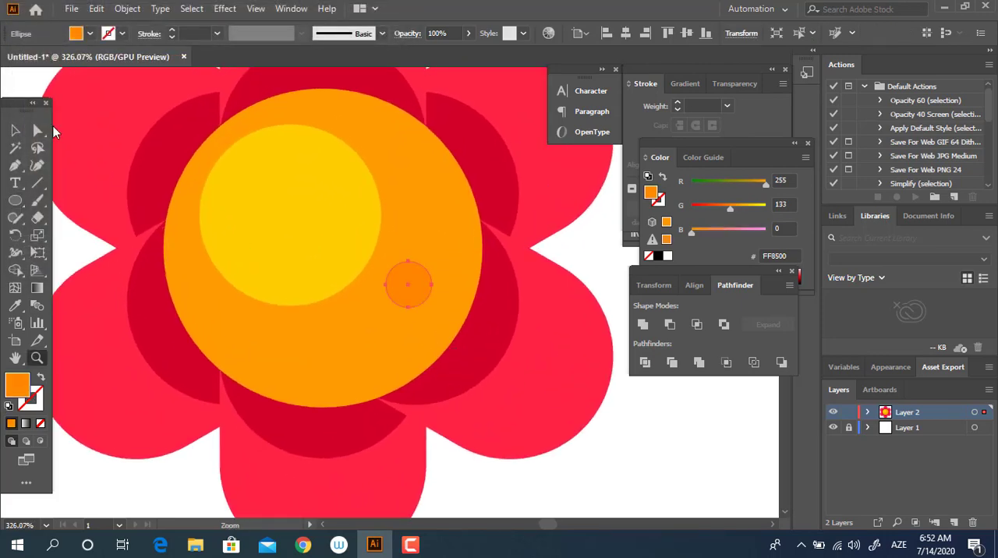
{"action": "left_click", "coordinate": [15, 131]}
{"action": "left_click_drag", "start_coordinate": [407, 296], "coordinate": [276, 312]}
{"action": "left_click", "coordinate": [608, 452]}
Group all the petals, centre circles and spots into one flower head.
{"action": "key", "text": "z"}
{"action": "left_click", "coordinate": [16, 132]}
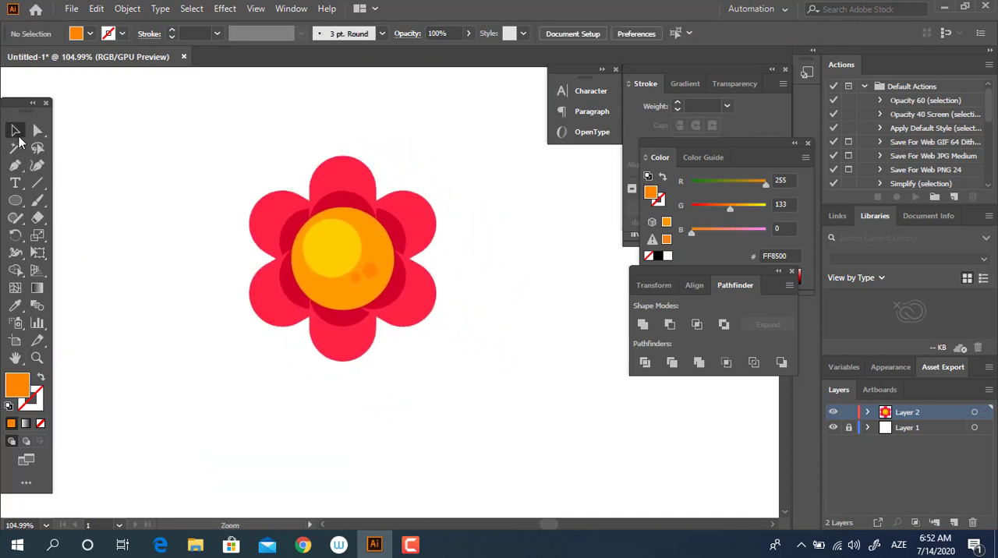
{"action": "left_click_drag", "start_coordinate": [216, 140], "coordinate": [216, 141]}
{"action": "right_click", "coordinate": [349, 245]}
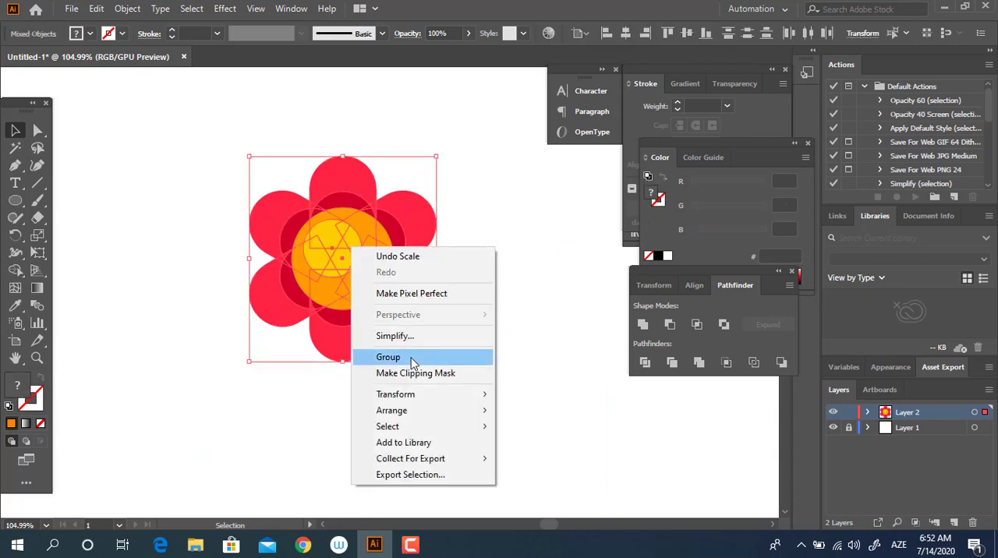
{"action": "left_click", "coordinate": [414, 358]}
{"action": "left_click", "coordinate": [524, 398]}
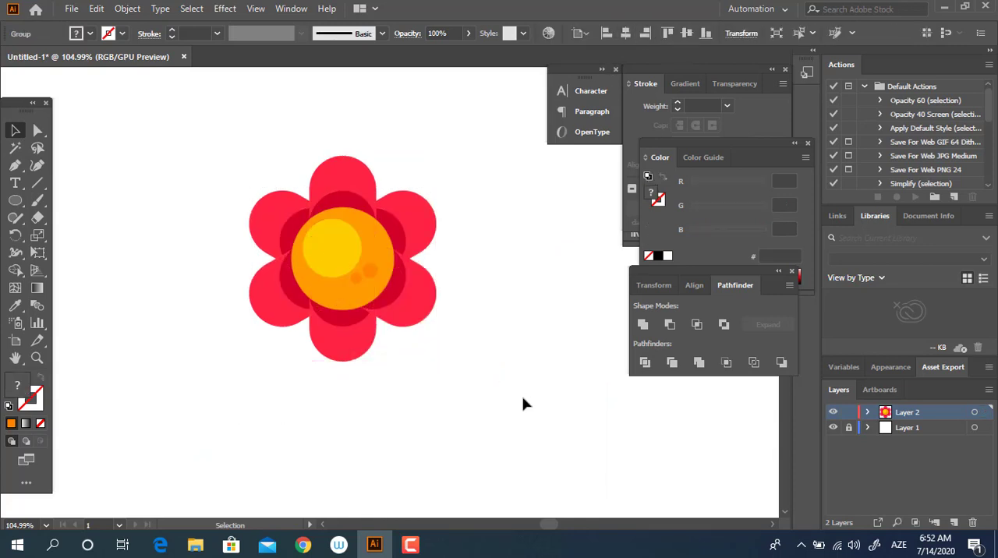
Draw a thin vertical rectangle as the stem from the flower's centre to well below the petals, filled with green 8BC136.
{"action": "left_click_drag", "start_coordinate": [499, 400], "coordinate": [472, 339]}
{"action": "key", "text": "z"}
{"action": "left_click_drag", "start_coordinate": [411, 290], "coordinate": [404, 301]}
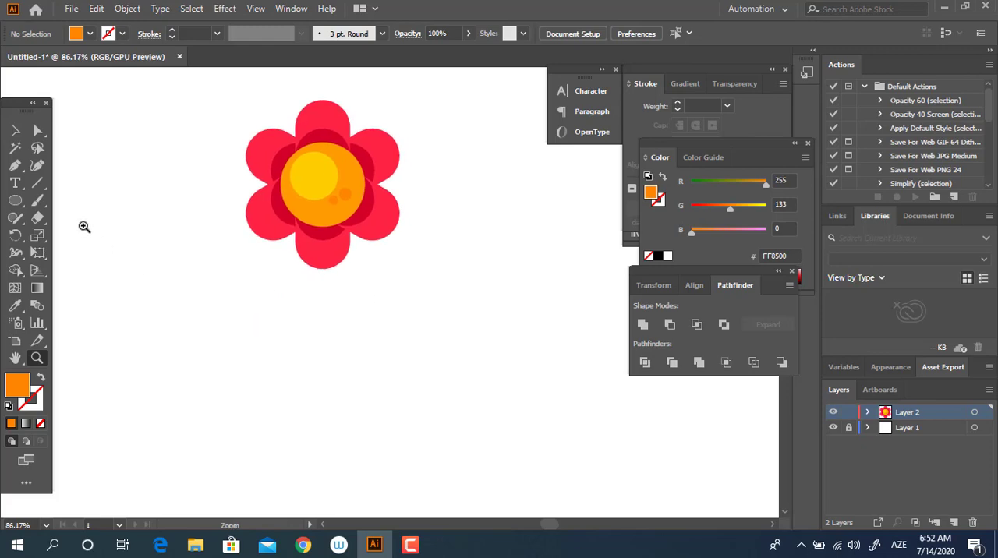
{"action": "left_click_drag", "start_coordinate": [22, 211], "coordinate": [86, 202]}
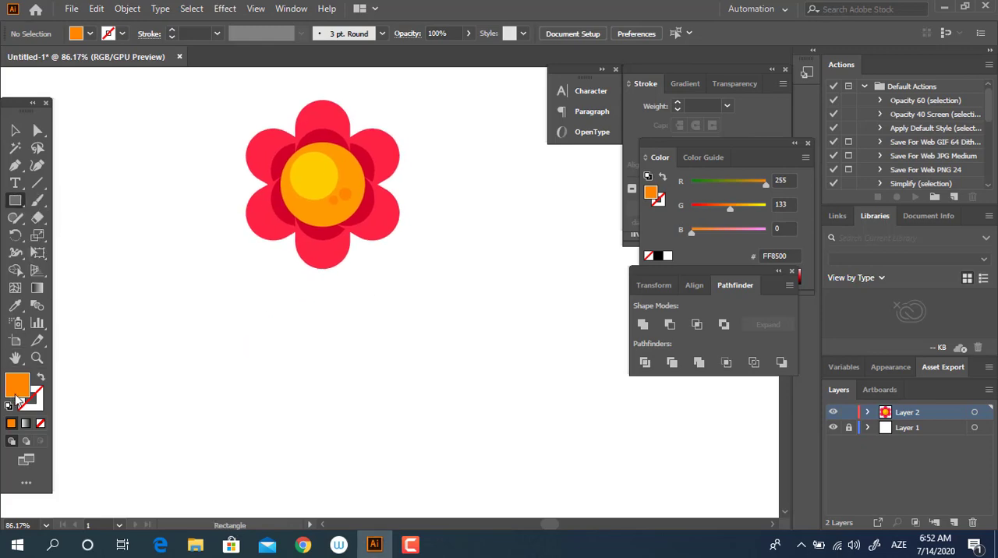
{"action": "double_click", "coordinate": [17, 397]}
{"action": "left_click_drag", "start_coordinate": [230, 226], "coordinate": [229, 201]}
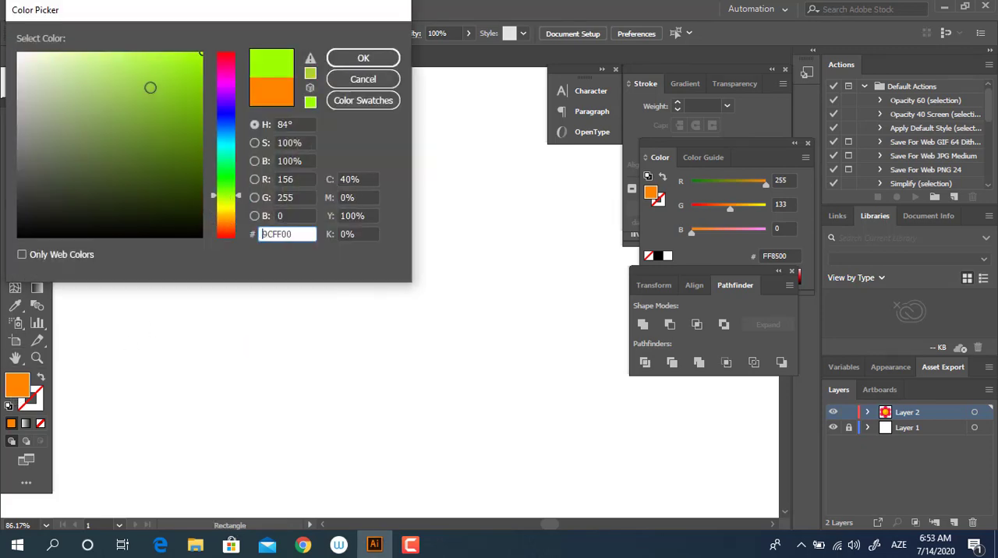
{"action": "left_click", "coordinate": [151, 93]}
{"action": "left_click", "coordinate": [378, 59]}
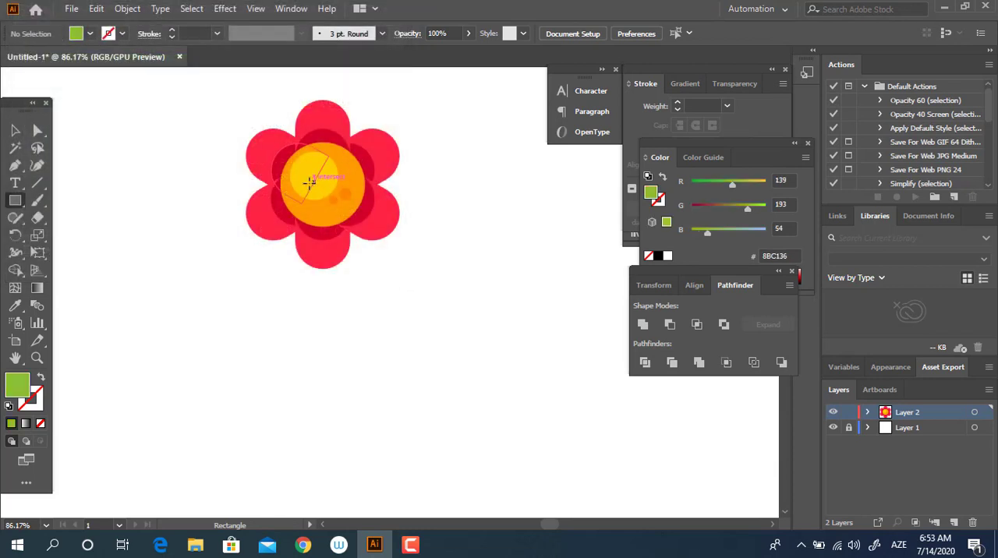
{"action": "left_click_drag", "start_coordinate": [315, 178], "coordinate": [328, 393]}
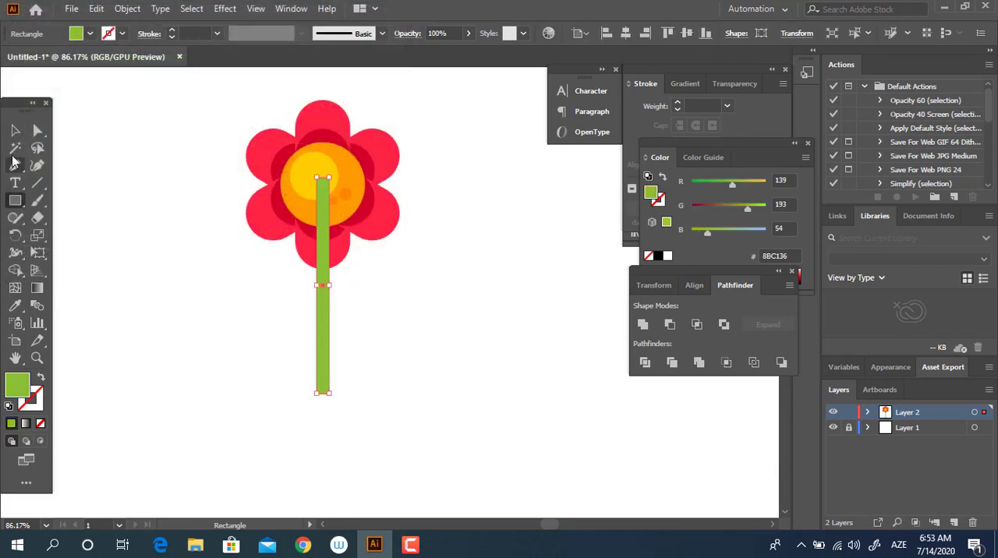
Align the stem and the flower head on their horizontal centres.
{"action": "left_click", "coordinate": [13, 129]}
{"action": "left_click_drag", "start_coordinate": [377, 296], "coordinate": [74, 87]}
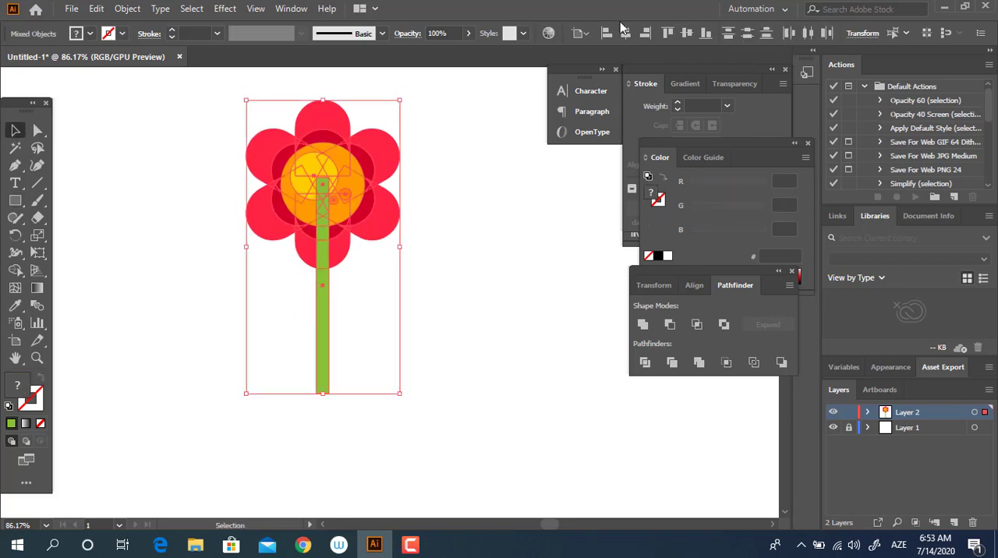
{"action": "left_click", "coordinate": [516, 258]}
Send the green stem to the back so it sits behind the flower head.
{"action": "left_click", "coordinate": [323, 363]}
{"action": "right_click", "coordinate": [324, 354]}
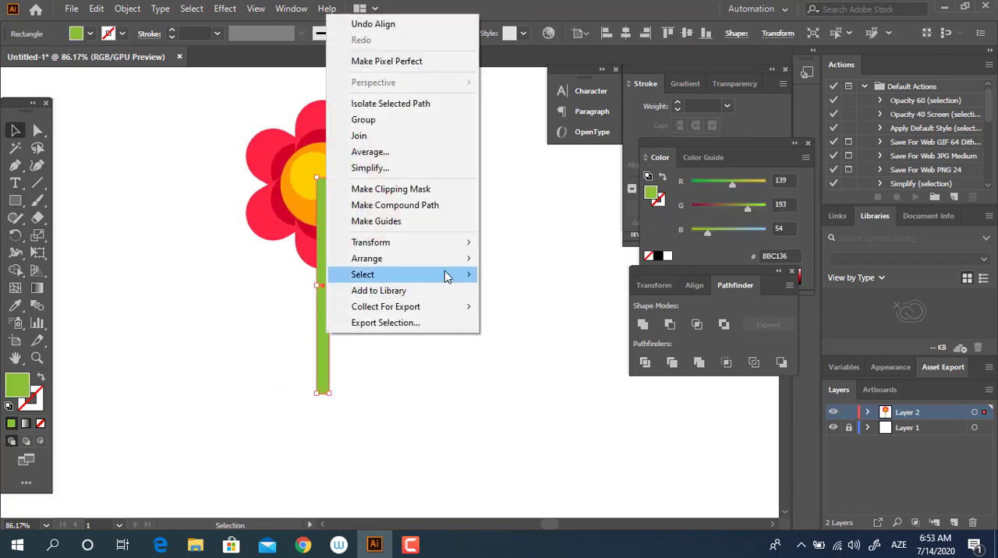
{"action": "mouse_move", "coordinate": [460, 258]}
{"action": "left_click", "coordinate": [481, 334]}
{"action": "left_click", "coordinate": [440, 320]}
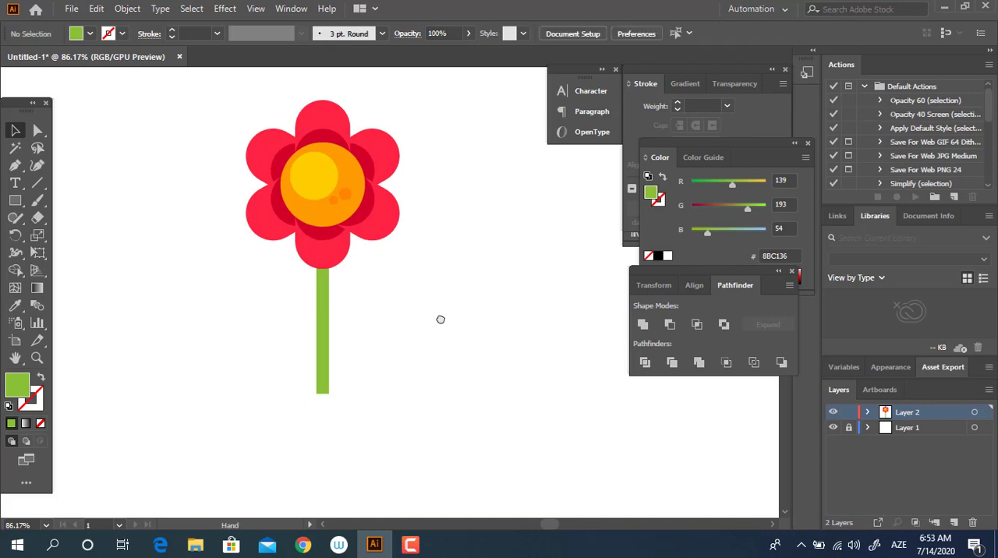
Copy the stem in front and move the copy straight up so only a short piece extends below the bottom petal.
{"action": "left_click_drag", "start_coordinate": [441, 319], "coordinate": [372, 333]}
{"action": "left_click_drag", "start_coordinate": [324, 372], "coordinate": [382, 346]}
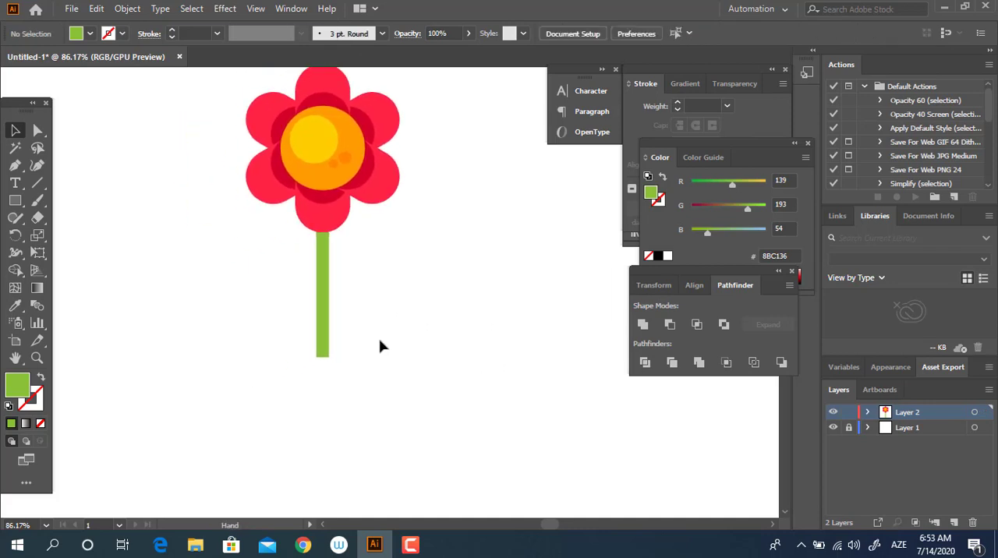
{"action": "key", "text": "z"}
{"action": "left_click_drag", "start_coordinate": [303, 234], "coordinate": [341, 267]}
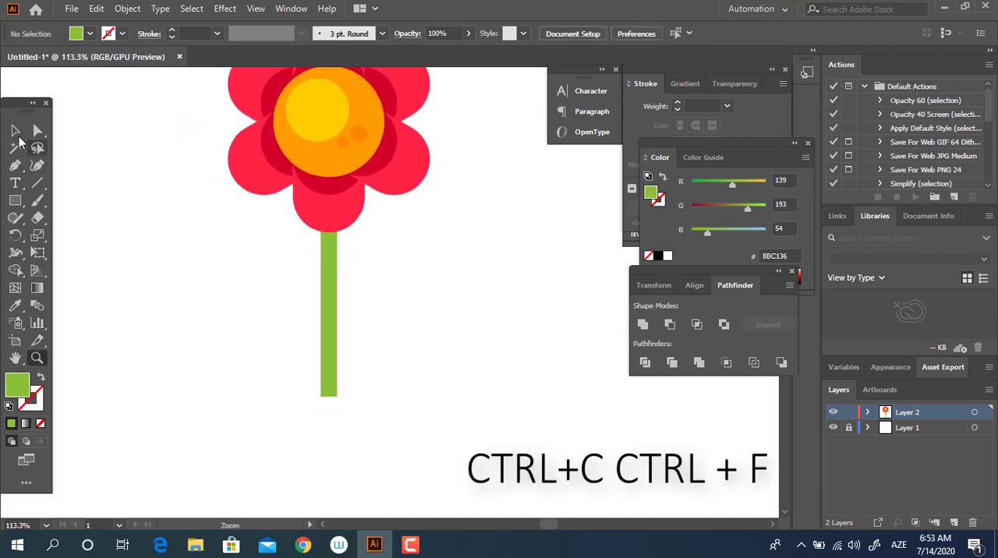
{"action": "left_click", "coordinate": [16, 134]}
{"action": "left_click", "coordinate": [328, 351]}
{"action": "left_click_drag", "start_coordinate": [327, 372], "coordinate": [328, 253]}
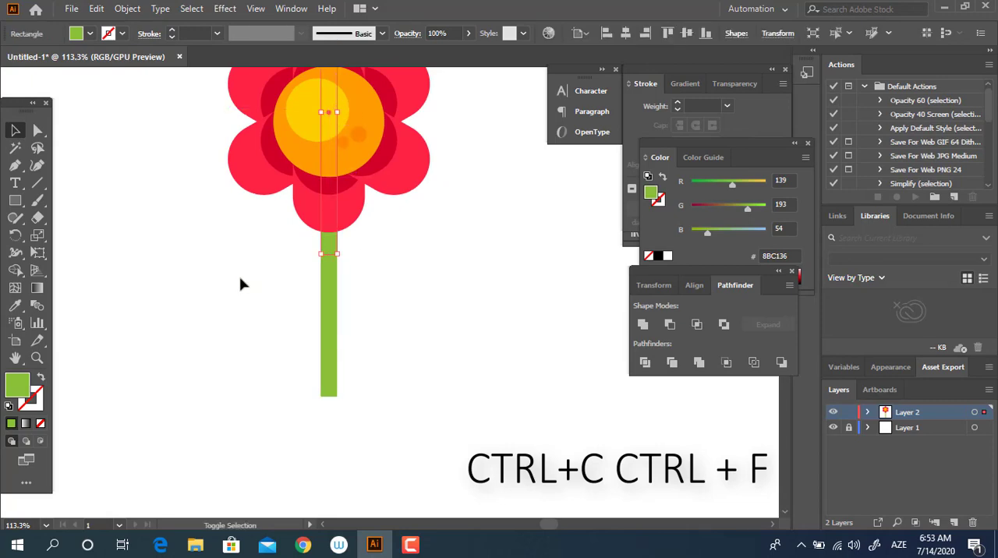
Fill the raised stem copy with darker green 739E2A.
{"action": "double_click", "coordinate": [17, 382]}
{"action": "left_click_drag", "start_coordinate": [151, 95], "coordinate": [154, 123]}
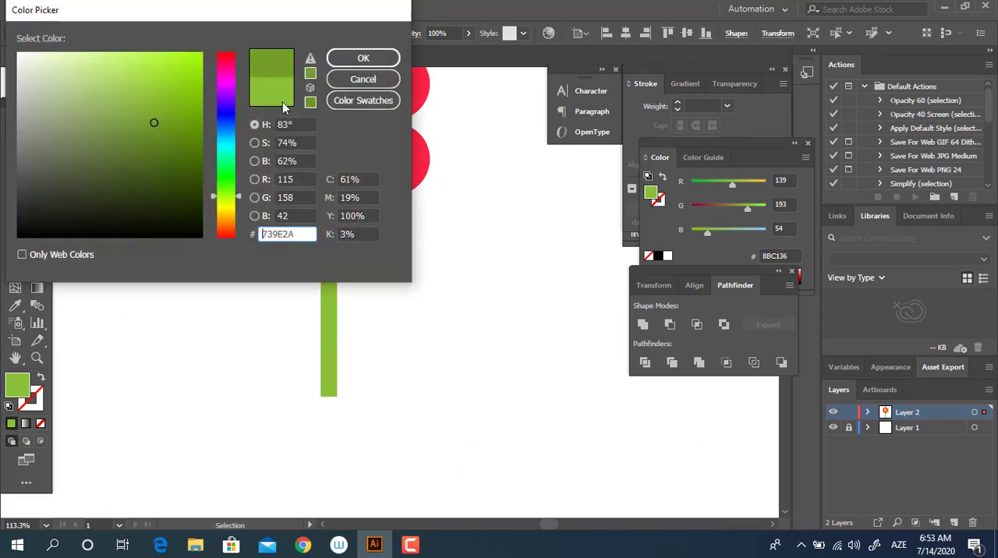
{"action": "left_click", "coordinate": [363, 58]}
Fully round the ends of the dark green stem copy and move it up slightly toward the bottom petal.
{"action": "left_click", "coordinate": [37, 130]}
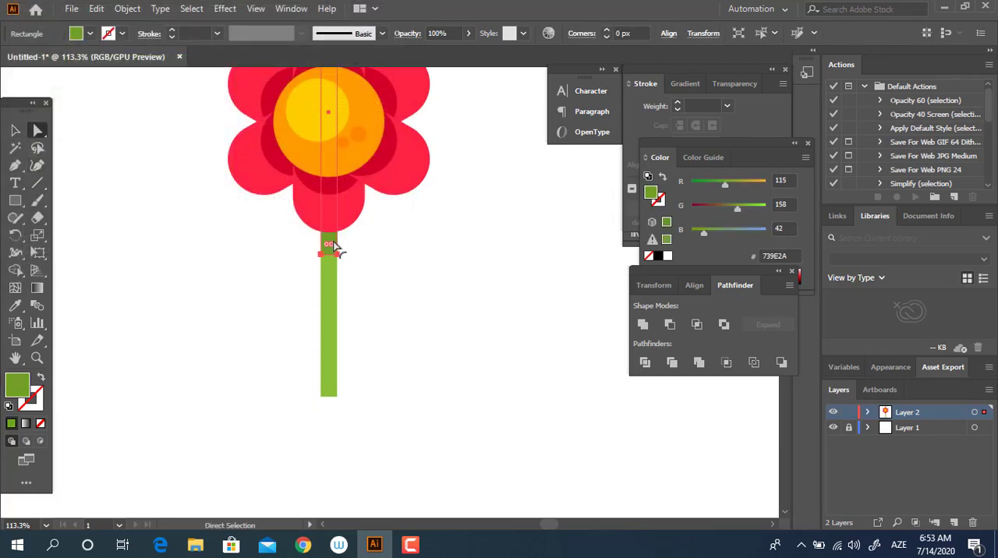
{"action": "left_click_drag", "start_coordinate": [331, 250], "coordinate": [344, 209]}
{"action": "key", "text": "z"}
{"action": "left_click_drag", "start_coordinate": [350, 254], "coordinate": [432, 274]}
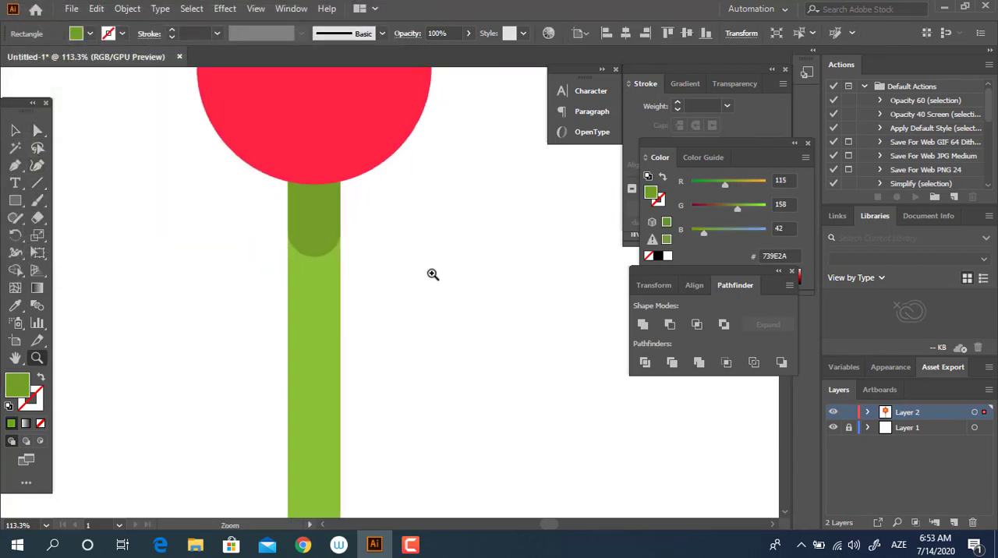
{"action": "left_click", "coordinate": [13, 131]}
{"action": "left_click_drag", "start_coordinate": [328, 210], "coordinate": [335, 191]}
Shorten the dark green strip from its upper end so it stays hidden behind the flower, and apply Unite to it.
{"action": "key", "text": "z"}
{"action": "left_click_drag", "start_coordinate": [413, 230], "coordinate": [36, 281]}
{"action": "left_click_drag", "start_coordinate": [372, 142], "coordinate": [285, 214]}
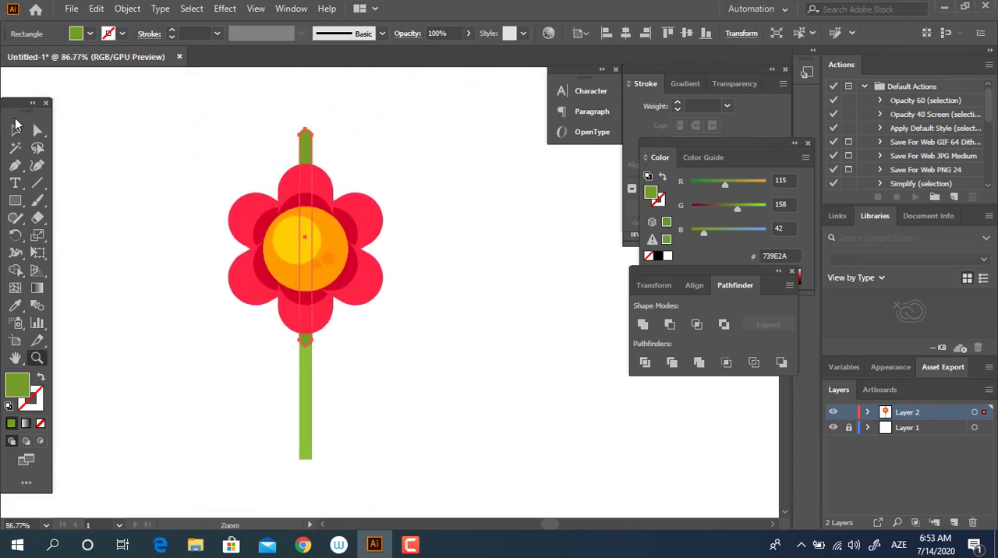
{"action": "key", "text": "v"}
{"action": "key", "text": "z"}
{"action": "left_click_drag", "start_coordinate": [306, 126], "coordinate": [219, 154]}
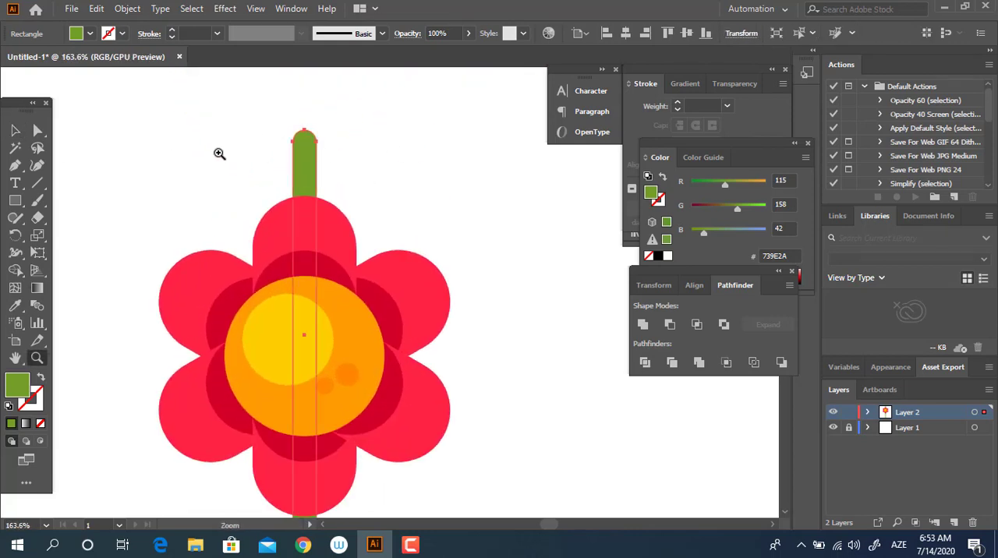
{"action": "left_click", "coordinate": [17, 131]}
{"action": "left_click_drag", "start_coordinate": [304, 129], "coordinate": [307, 422]}
{"action": "scroll", "coordinate": [301, 272], "scroll_direction": "down", "scroll_amount": 5}
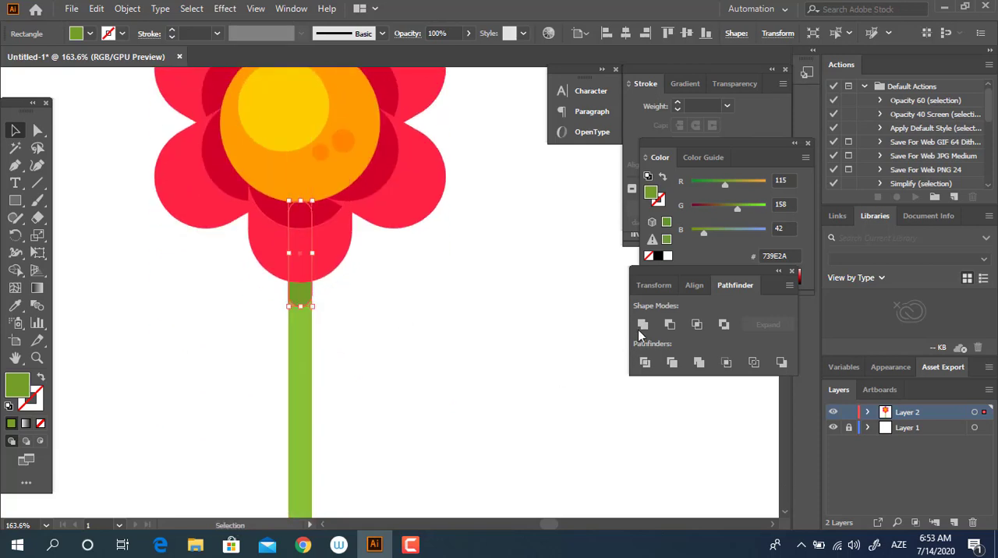
{"action": "left_click", "coordinate": [641, 326]}
{"action": "left_click", "coordinate": [517, 379]}
Group the flower head, stem and dark green shadow strip into one object.
{"action": "key", "text": "z"}
{"action": "left_click_drag", "start_coordinate": [419, 295], "coordinate": [305, 343]}
{"action": "key", "text": "space"}
{"action": "left_click_drag", "start_coordinate": [347, 357], "coordinate": [302, 284]}
{"action": "key", "text": "space"}
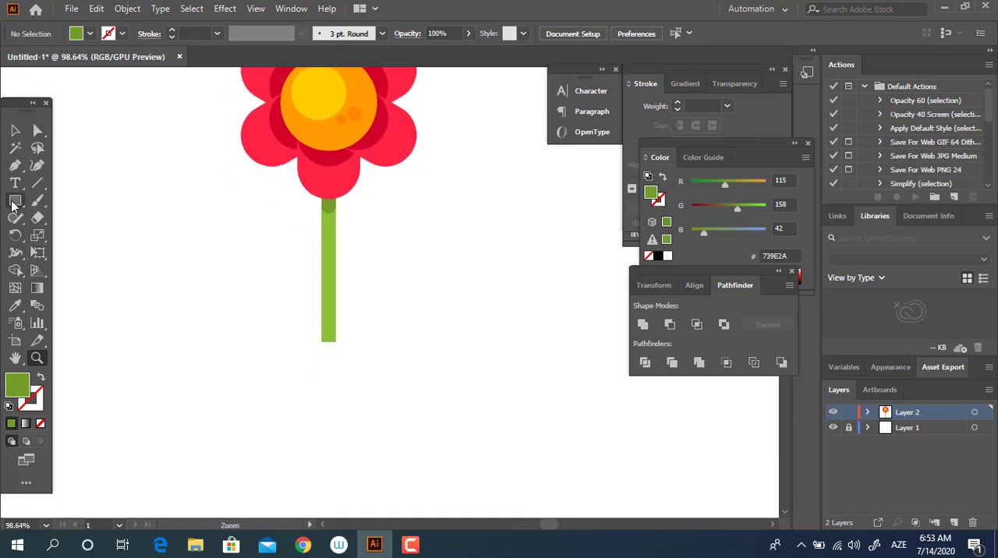
{"action": "key", "text": "z"}
{"action": "left_click_drag", "start_coordinate": [363, 282], "coordinate": [292, 300]}
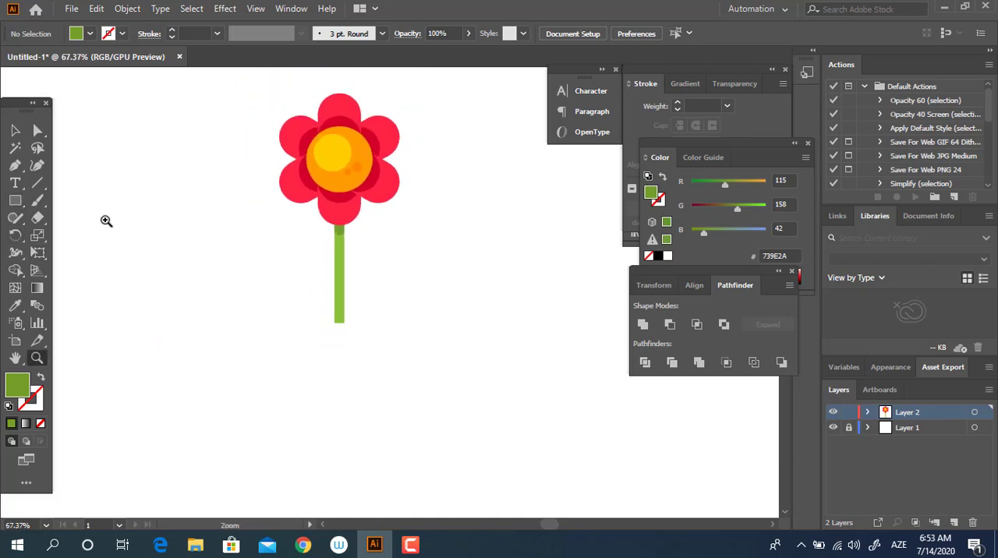
{"action": "left_click", "coordinate": [15, 131]}
{"action": "left_click_drag", "start_coordinate": [439, 279], "coordinate": [239, 58]}
{"action": "right_click", "coordinate": [323, 177]}
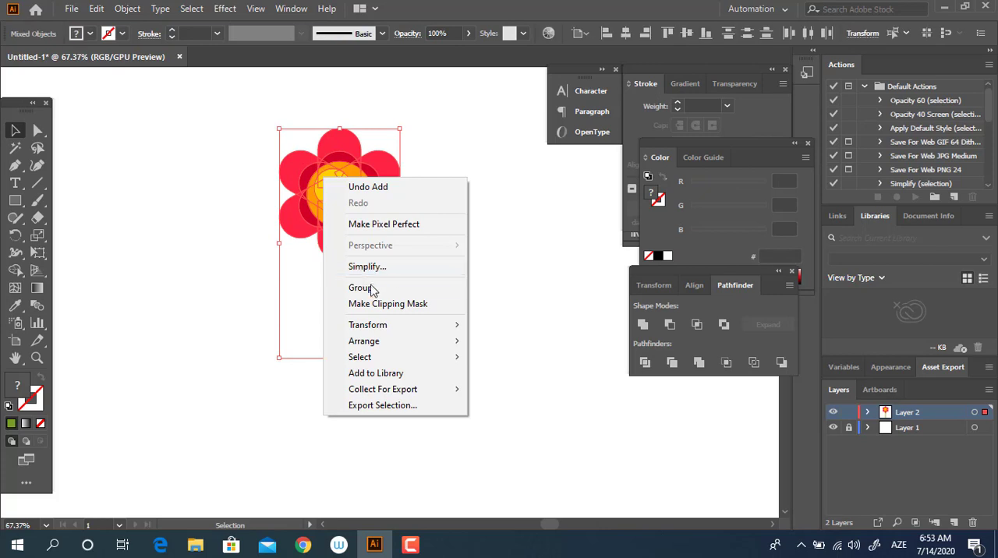
{"action": "left_click", "coordinate": [372, 288]}
{"action": "left_click", "coordinate": [421, 341]}
Draw a thin horizontal rectangle at the stem's base, about twice as wide as the flower head.
{"action": "key", "text": "z"}
{"action": "left_click_drag", "start_coordinate": [419, 336], "coordinate": [446, 341]}
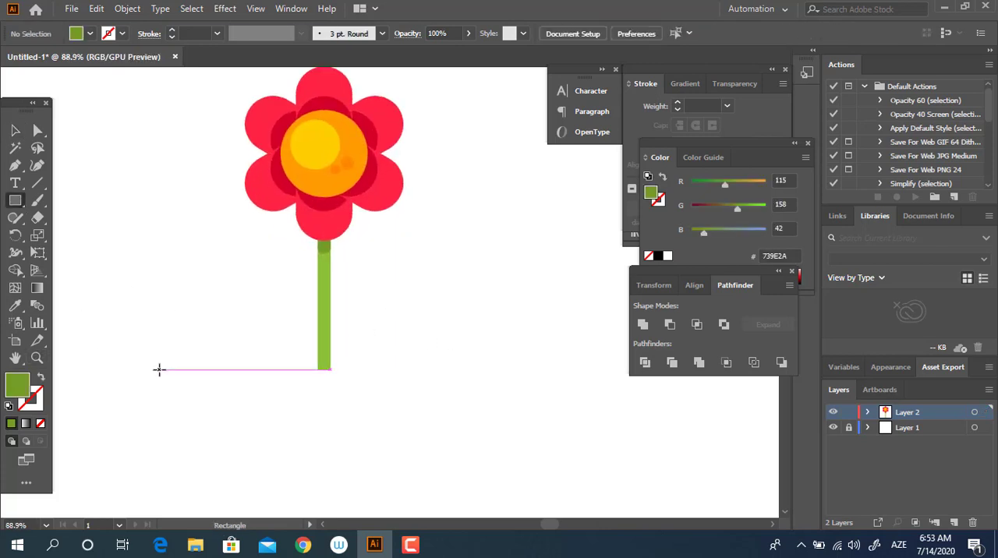
{"action": "left_click_drag", "start_coordinate": [158, 369], "coordinate": [505, 396]}
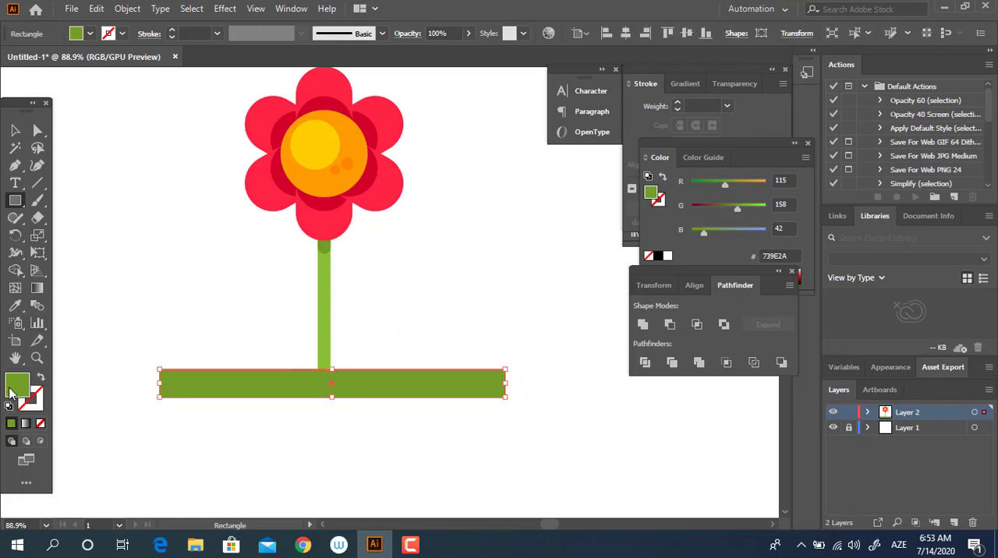
Change the horizontal rectangle's fill to a muted grey-blue near 72AAB7.
{"action": "double_click", "coordinate": [17, 385]}
{"action": "left_click_drag", "start_coordinate": [220, 205], "coordinate": [223, 219]}
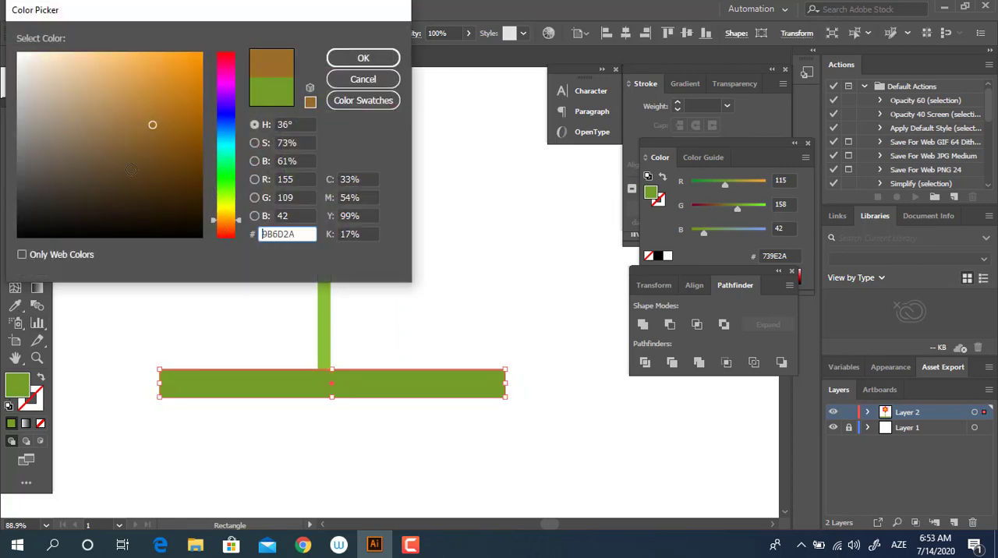
{"action": "left_click", "coordinate": [98, 112]}
{"action": "left_click_drag", "start_coordinate": [97, 112], "coordinate": [100, 127]}
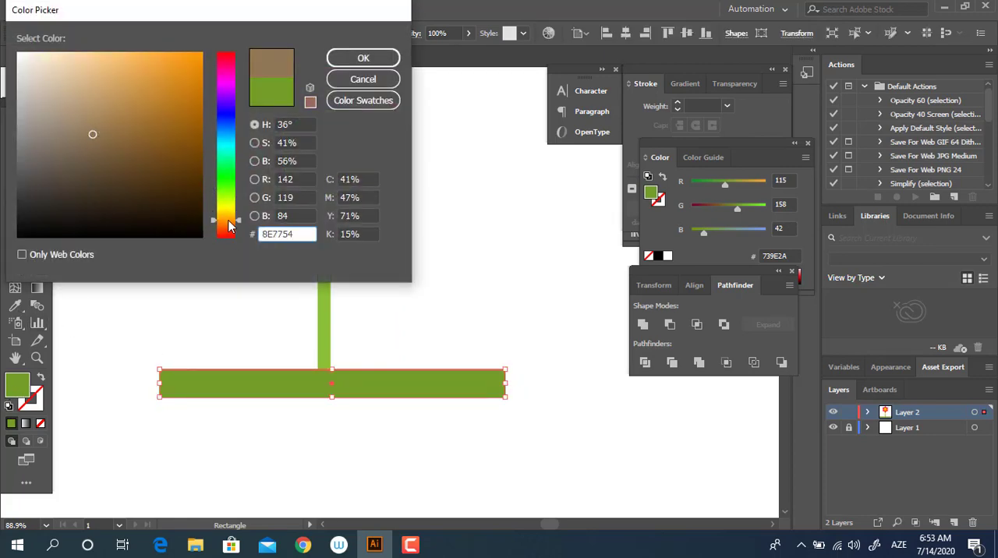
{"action": "left_click_drag", "start_coordinate": [229, 226], "coordinate": [229, 224]}
{"action": "left_click_drag", "start_coordinate": [108, 110], "coordinate": [137, 78]}
{"action": "left_click", "coordinate": [235, 137]}
{"action": "left_click", "coordinate": [226, 148]}
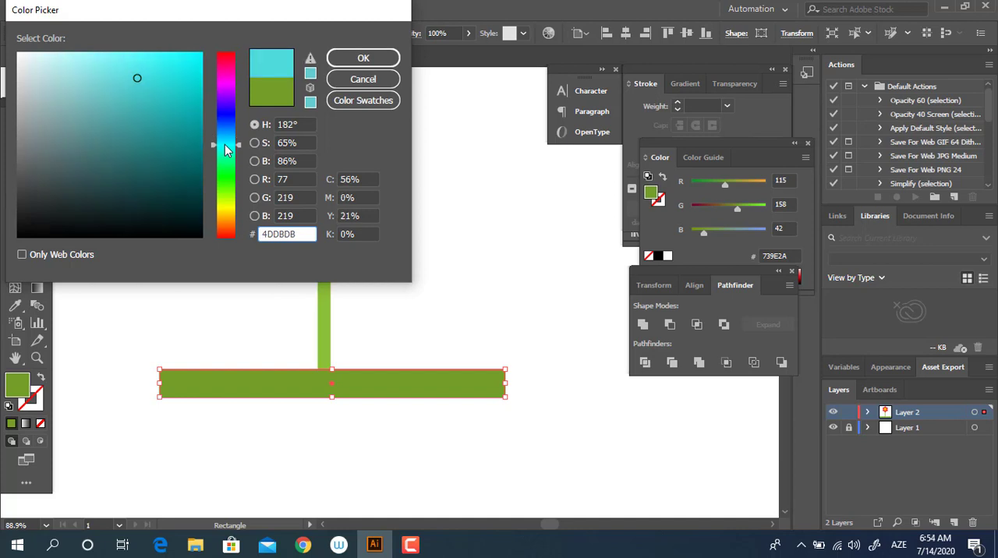
{"action": "left_click_drag", "start_coordinate": [226, 151], "coordinate": [226, 139]}
{"action": "left_click", "coordinate": [83, 119]}
{"action": "left_click_drag", "start_coordinate": [81, 123], "coordinate": [88, 103]}
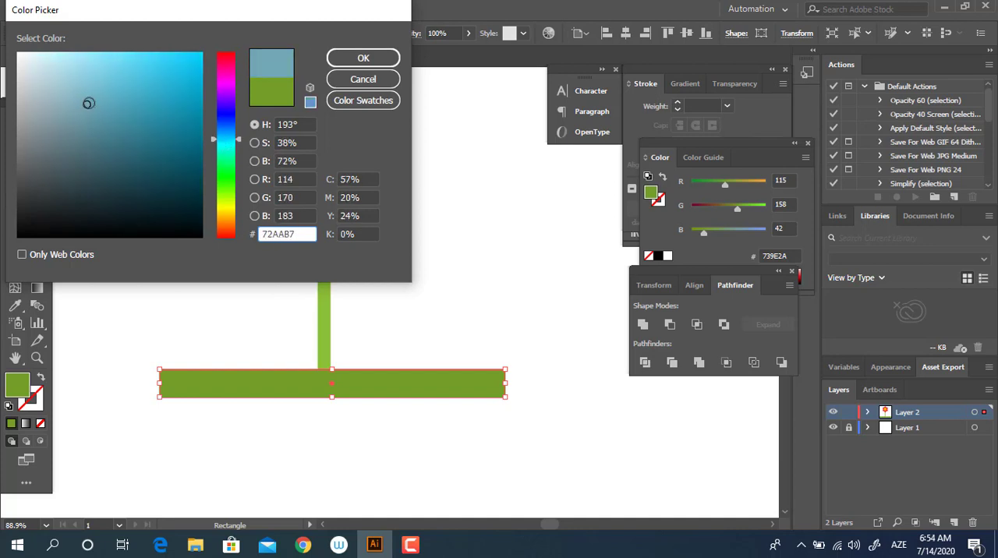
{"action": "mouse_move", "coordinate": [224, 138]}
{"action": "left_mouse_down"}
{"action": "mouse_move", "coordinate": [225, 124]}
{"action": "mouse_move", "coordinate": [226, 138]}
{"action": "left_mouse_up"}
{"action": "left_click", "coordinate": [360, 60]}
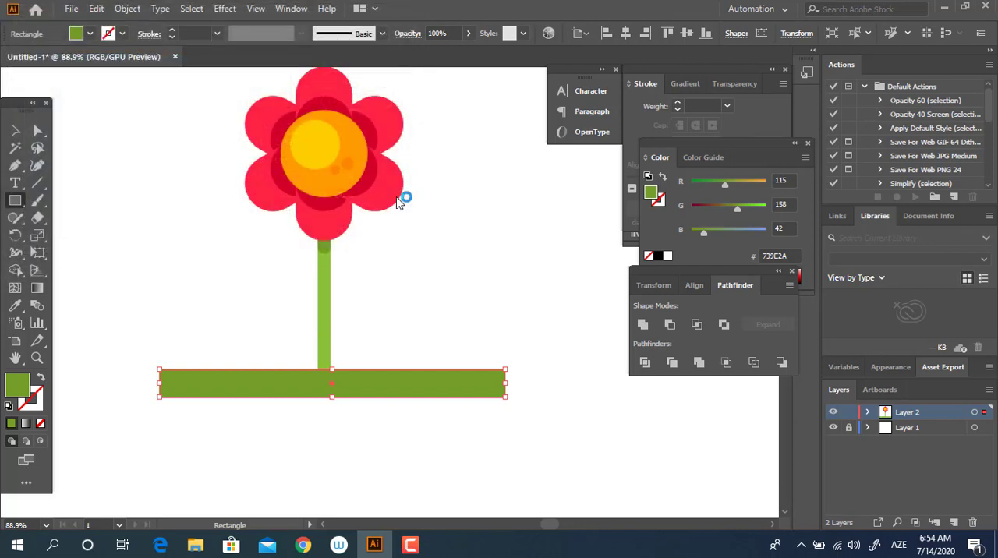
Centre the grey-blue bar horizontally with the flower and stem.
{"action": "scroll", "coordinate": [423, 276], "scroll_direction": "down", "scroll_amount": 1}
{"action": "key", "text": "v"}
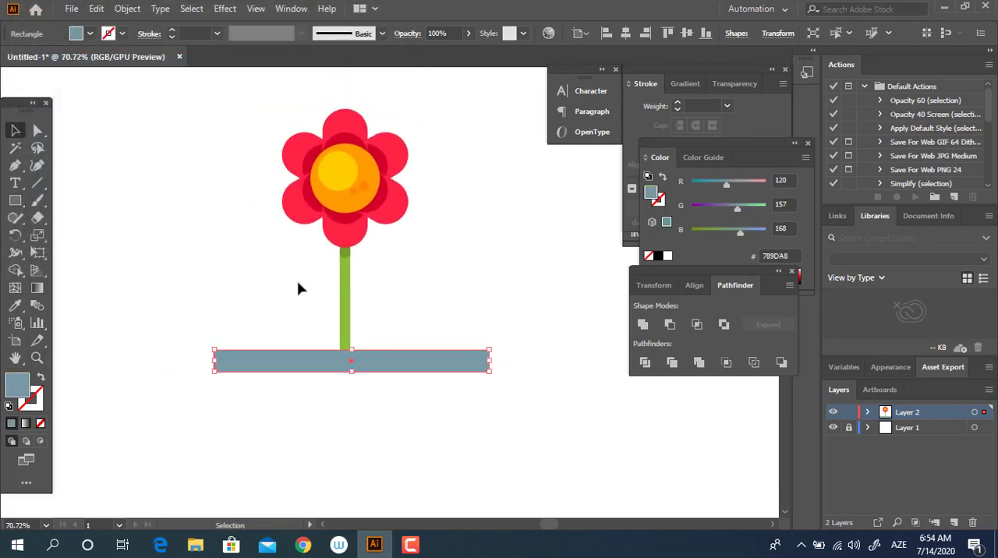
{"action": "key", "text": "ctrl+a"}
{"action": "left_click", "coordinate": [628, 33]}
{"action": "left_click", "coordinate": [530, 265]}
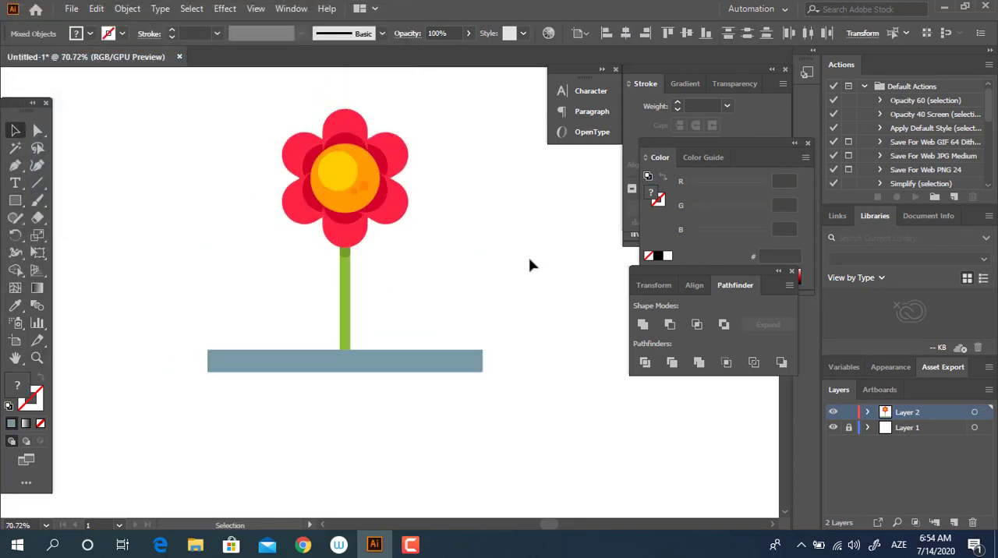
Narrow the grey-blue bar evenly about its centre to about one and a half times the flower head's width.
{"action": "left_click", "coordinate": [355, 372]}
{"action": "left_click_drag", "start_coordinate": [348, 376], "coordinate": [346, 367]}
{"action": "left_click_drag", "start_coordinate": [485, 359], "coordinate": [444, 360]}
{"action": "left_click", "coordinate": [446, 412]}
{"action": "left_click_drag", "start_coordinate": [445, 410], "coordinate": [386, 308]}
Darken the bar's fill to 5F8087.
{"action": "left_click", "coordinate": [360, 260]}
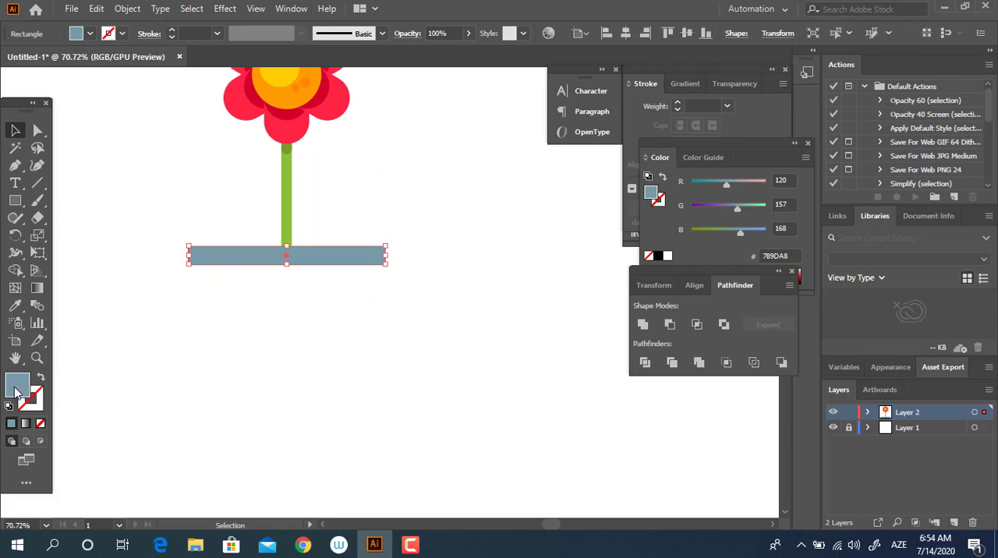
{"action": "left_click_drag", "start_coordinate": [69, 115], "coordinate": [72, 140]}
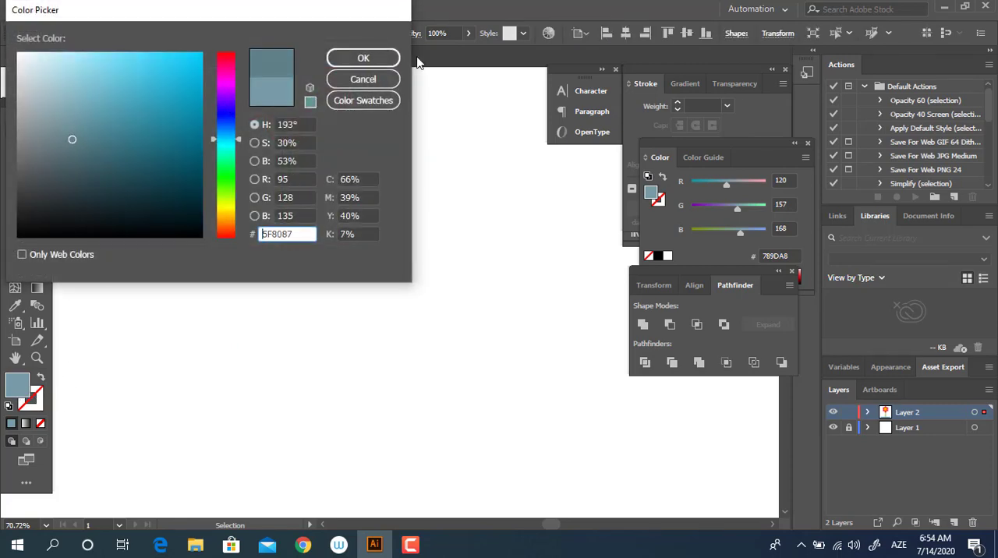
{"action": "left_click", "coordinate": [386, 60]}
{"action": "left_click", "coordinate": [412, 380]}
Draw a tall rectangle down from the middle of the bar's lower edge and move its lower outer corner inward as a tapered half pot.
{"action": "left_click_drag", "start_coordinate": [412, 381], "coordinate": [396, 293]}
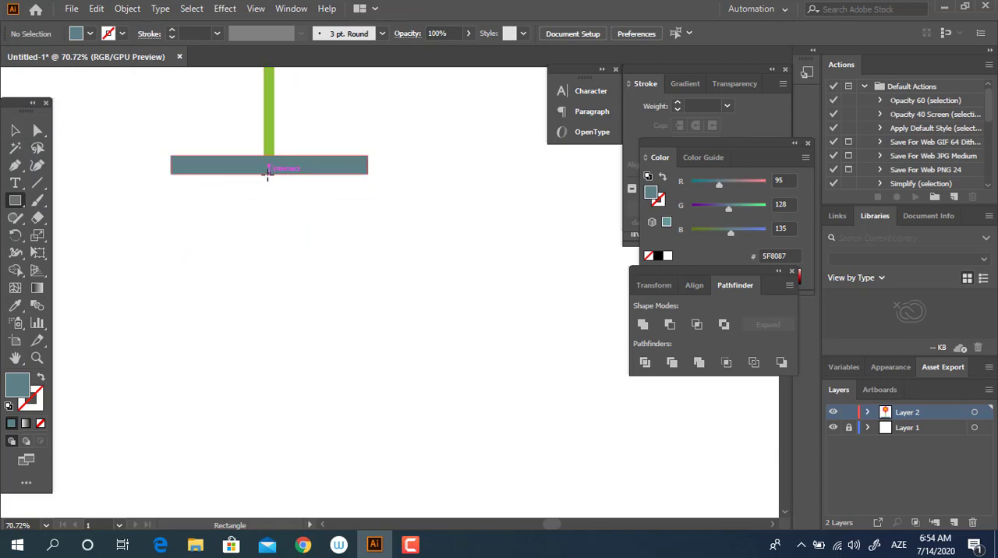
{"action": "left_click_drag", "start_coordinate": [268, 175], "coordinate": [354, 356]}
{"action": "left_click_drag", "start_coordinate": [354, 354], "coordinate": [326, 357]}
{"action": "left_click", "coordinate": [38, 131]}
Shorten the tapered half pot by raising its lower edge by about a third.
{"action": "left_click", "coordinate": [408, 396]}
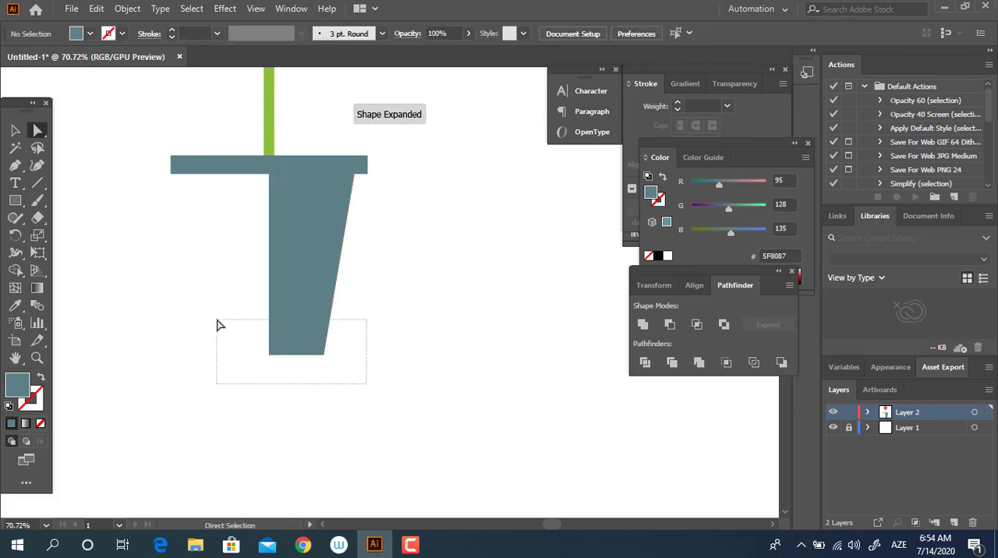
{"action": "left_click_drag", "start_coordinate": [218, 325], "coordinate": [219, 325]}
{"action": "left_click_drag", "start_coordinate": [301, 356], "coordinate": [301, 294]}
{"action": "left_click", "coordinate": [398, 297]}
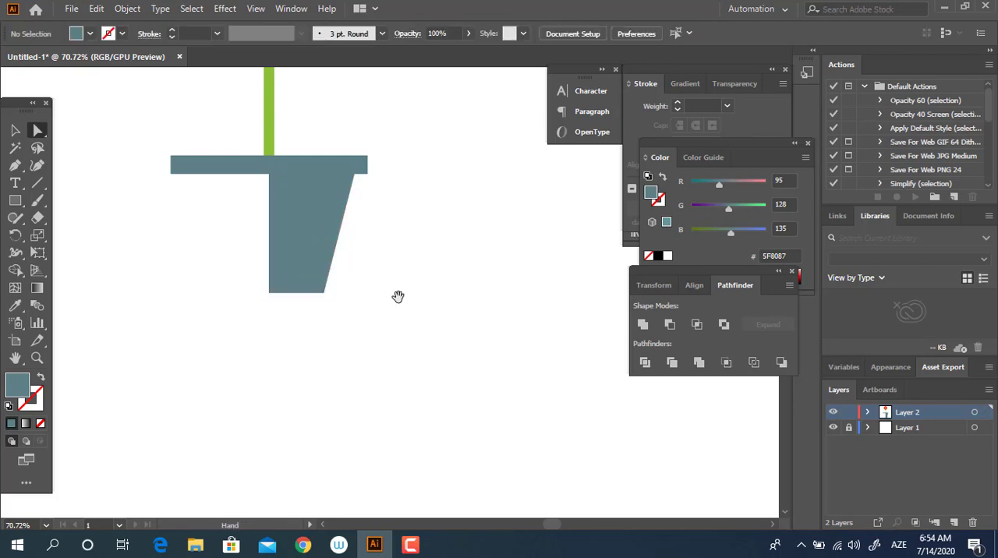
{"action": "left_click_drag", "start_coordinate": [397, 297], "coordinate": [434, 406]}
{"action": "left_click", "coordinate": [15, 131]}
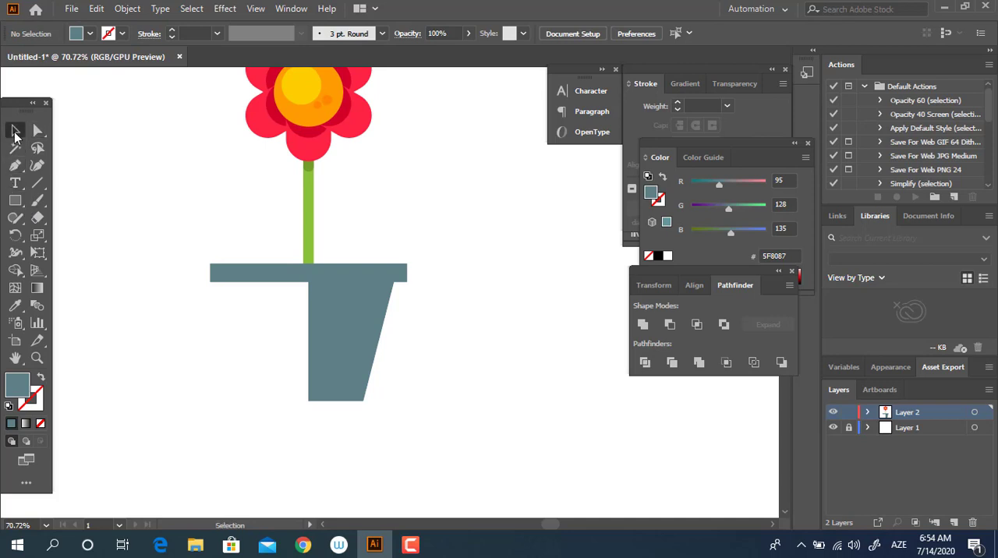
{"action": "left_click_drag", "start_coordinate": [272, 383], "coordinate": [272, 381]}
{"action": "left_click_drag", "start_coordinate": [335, 401], "coordinate": [334, 421]}
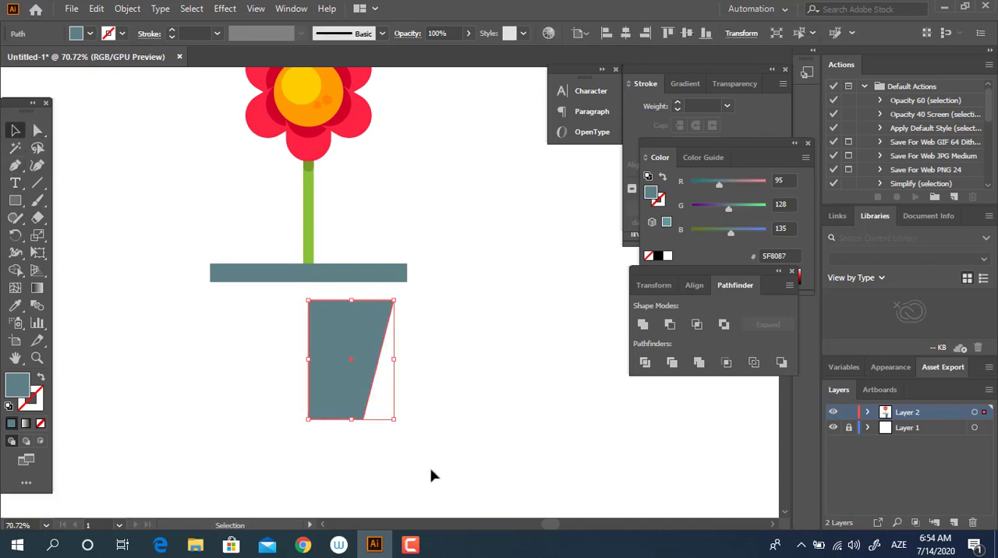
{"action": "key", "text": "ctrl+z"}
Lengthen the half pot slightly by lowering only its bottom edge.
{"action": "left_click", "coordinate": [38, 131]}
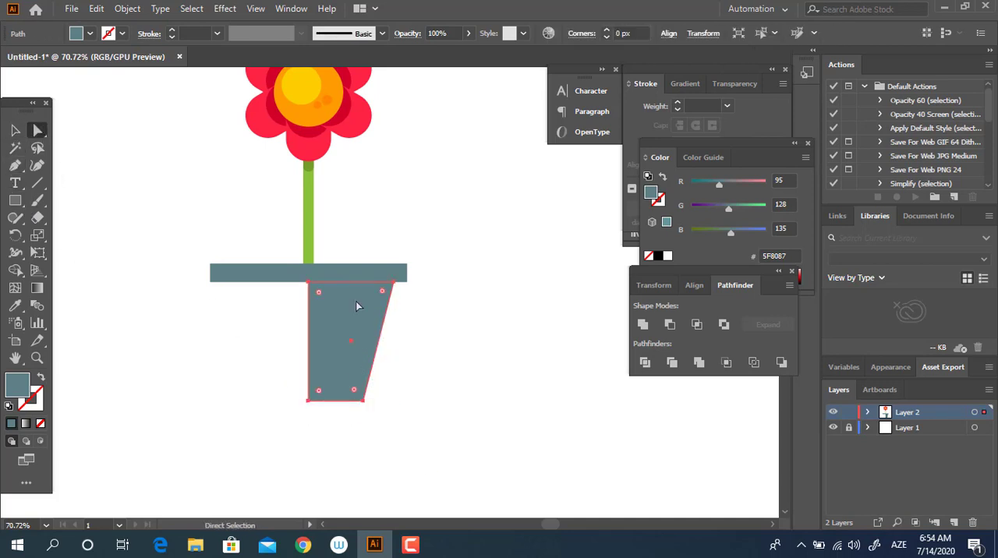
{"action": "left_click_drag", "start_coordinate": [265, 395], "coordinate": [263, 394]}
{"action": "left_click_drag", "start_coordinate": [329, 414], "coordinate": [420, 435]}
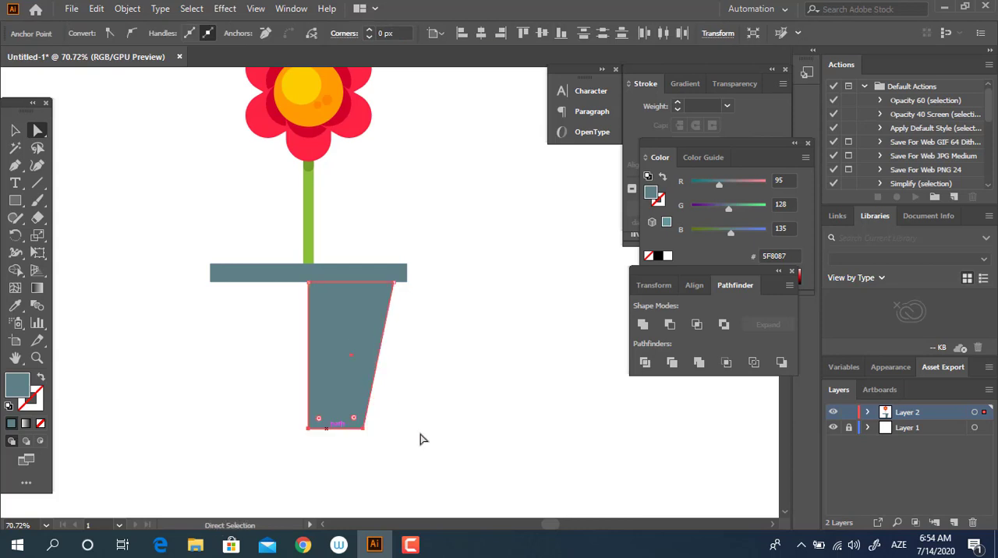
Copy the half pot to the other side of the stem's centre line and reflect the copy about the vertical axis.
{"action": "left_click", "coordinate": [16, 137]}
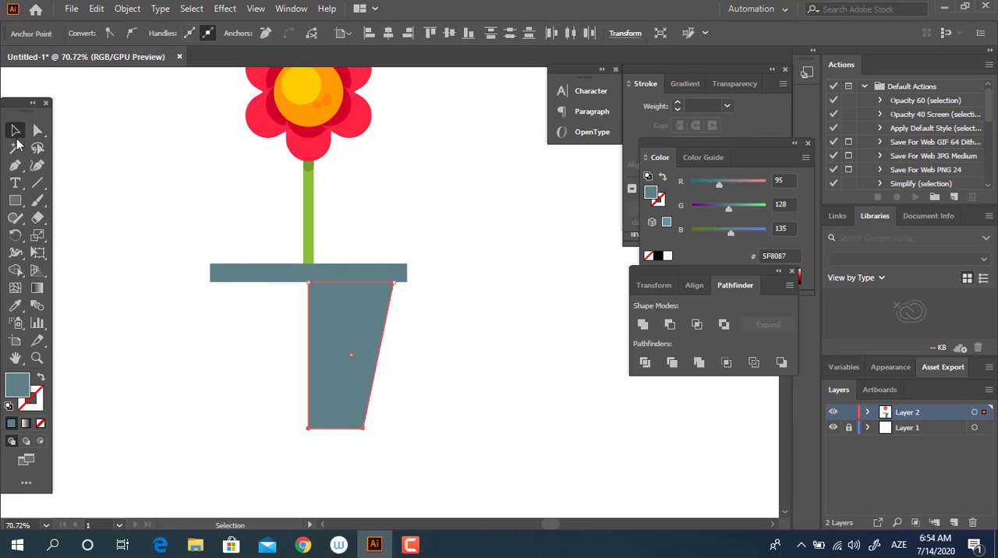
{"action": "left_click_drag", "start_coordinate": [340, 341], "coordinate": [255, 342]}
{"action": "right_click", "coordinate": [332, 343]}
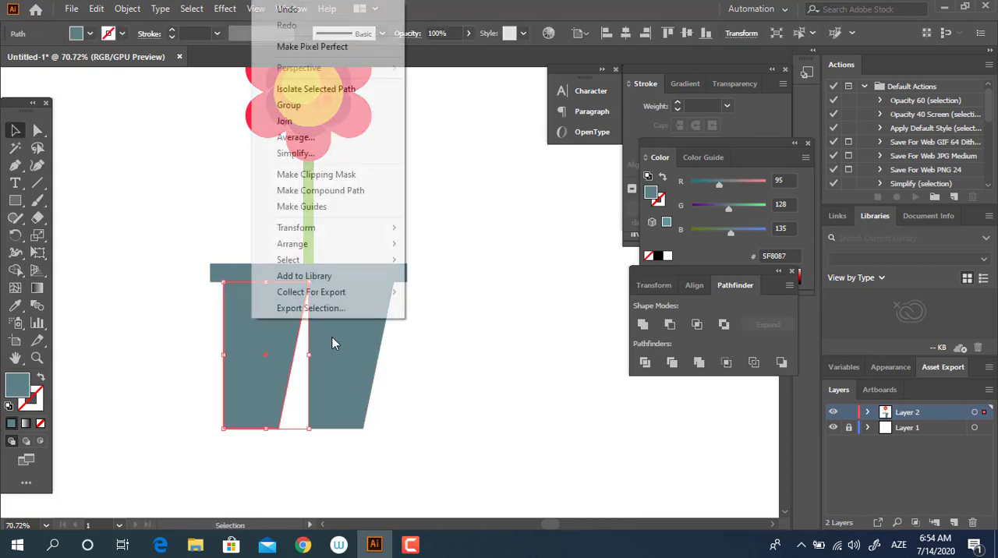
{"action": "mouse_move", "coordinate": [334, 228]}
{"action": "left_click", "coordinate": [511, 281]}
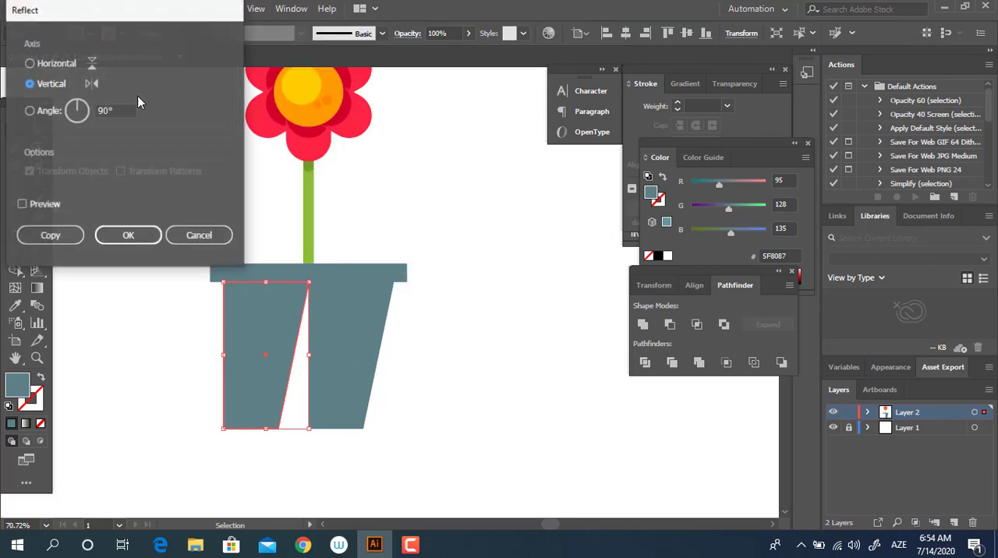
{"action": "left_click", "coordinate": [128, 235]}
Unite the two pot halves into one shape.
{"action": "left_click", "coordinate": [451, 414]}
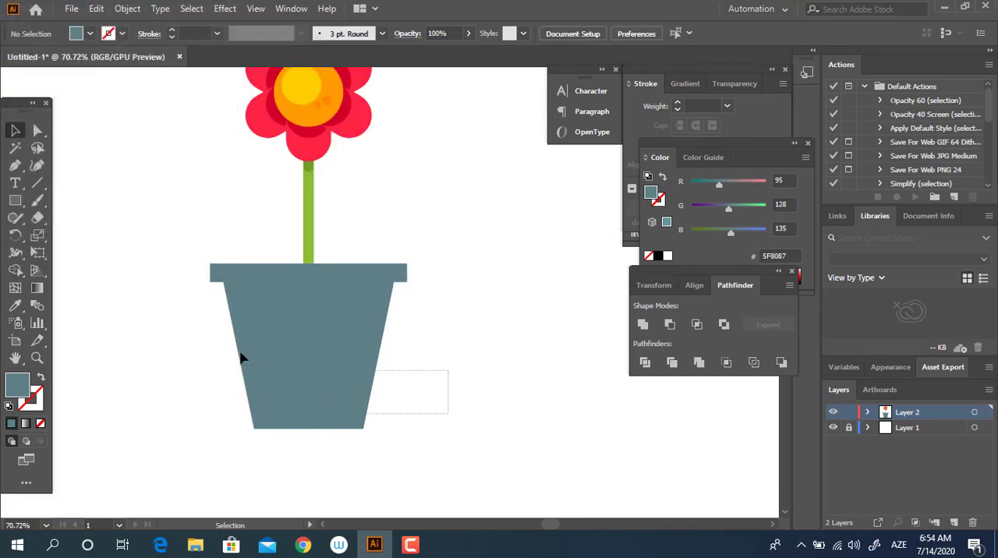
{"action": "left_click_drag", "start_coordinate": [241, 353], "coordinate": [233, 348]}
{"action": "left_click", "coordinate": [643, 326]}
{"action": "left_click", "coordinate": [519, 382]}
Draw a horizontal strip across the pot just below the rim and a large rectangle covering the pot's right half.
{"action": "key", "text": "space"}
{"action": "left_click_drag", "start_coordinate": [438, 392], "coordinate": [425, 347]}
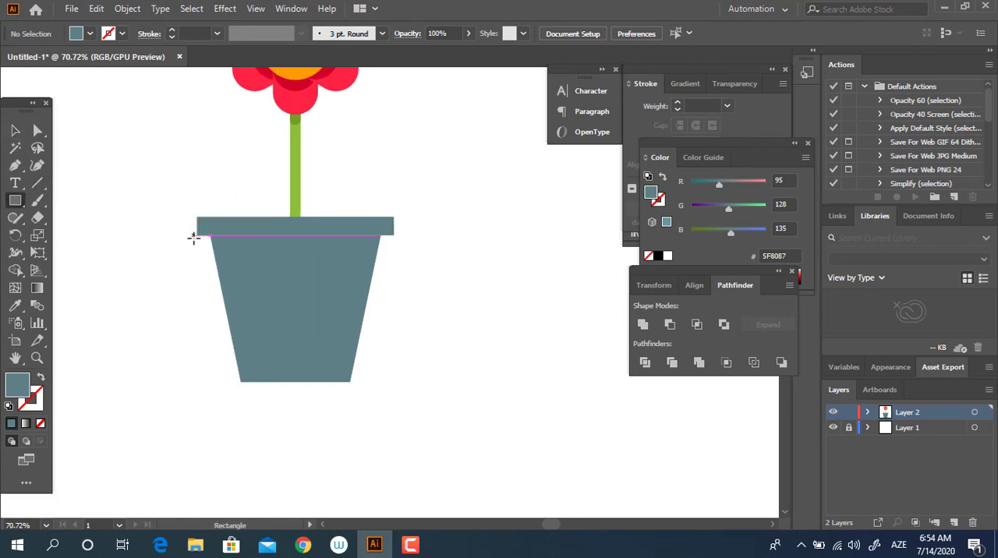
{"action": "left_click_drag", "start_coordinate": [194, 235], "coordinate": [403, 265]}
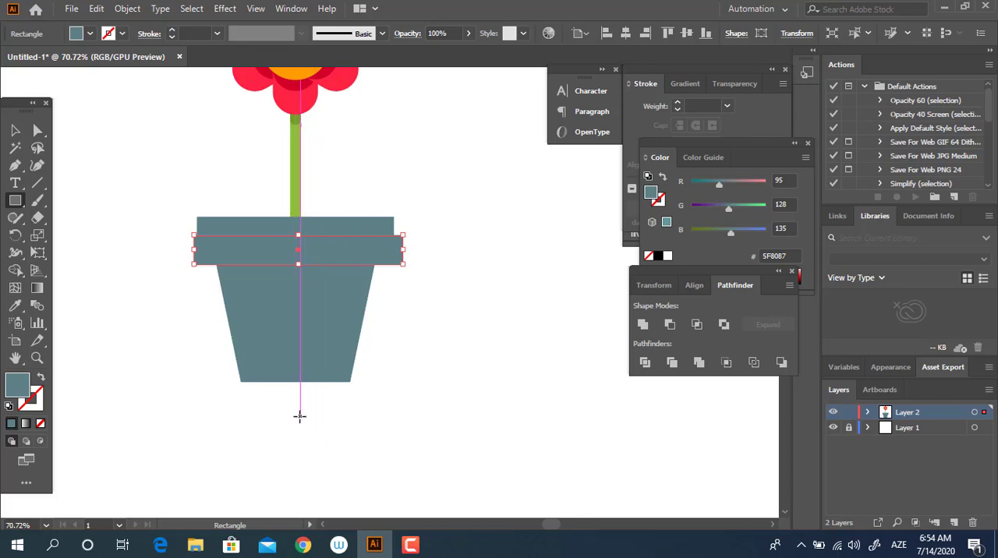
{"action": "left_click_drag", "start_coordinate": [298, 414], "coordinate": [437, 257]}
Unite the strip and the large rectangle, and fill the merged shadow shape with 485D60.
{"action": "key", "text": "v"}
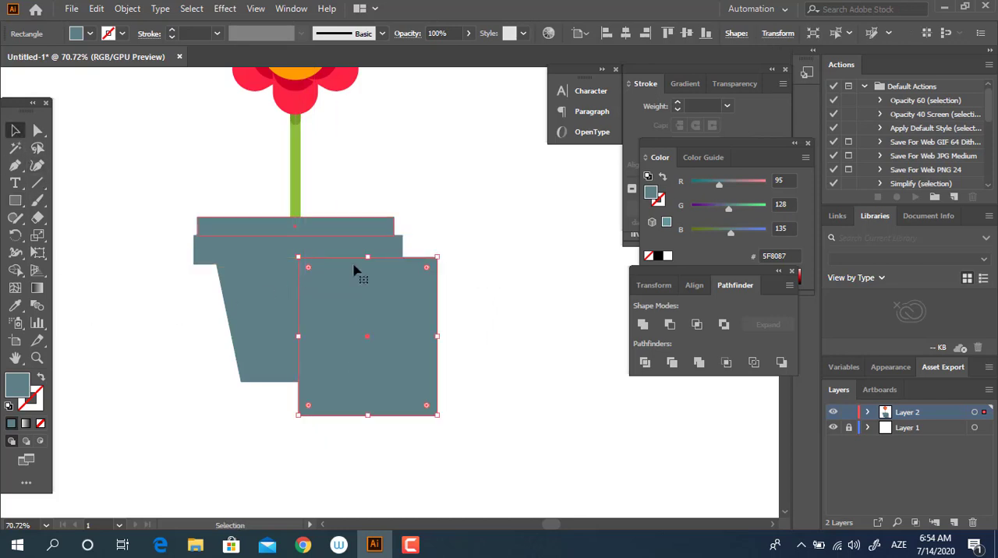
{"action": "left_click", "coordinate": [401, 262], "text": "shift"}
{"action": "left_click", "coordinate": [643, 324]}
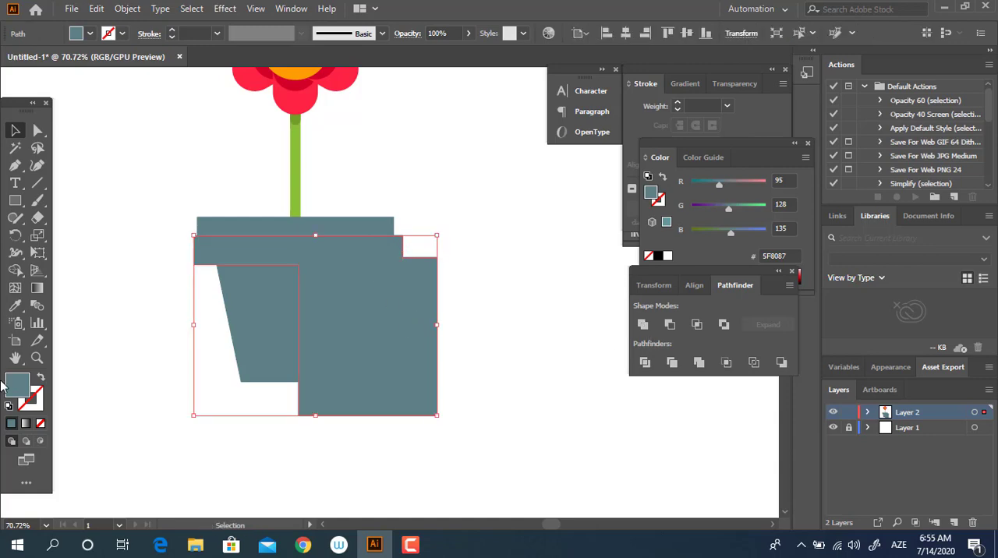
{"action": "left_click_drag", "start_coordinate": [70, 145], "coordinate": [62, 167]}
{"action": "left_click", "coordinate": [343, 60]}
Slant the dark shape's inner edge outward at the bottom, and round its inner corner to about 31.73 px and the strip's lower left corner.
{"action": "left_click", "coordinate": [37, 131]}
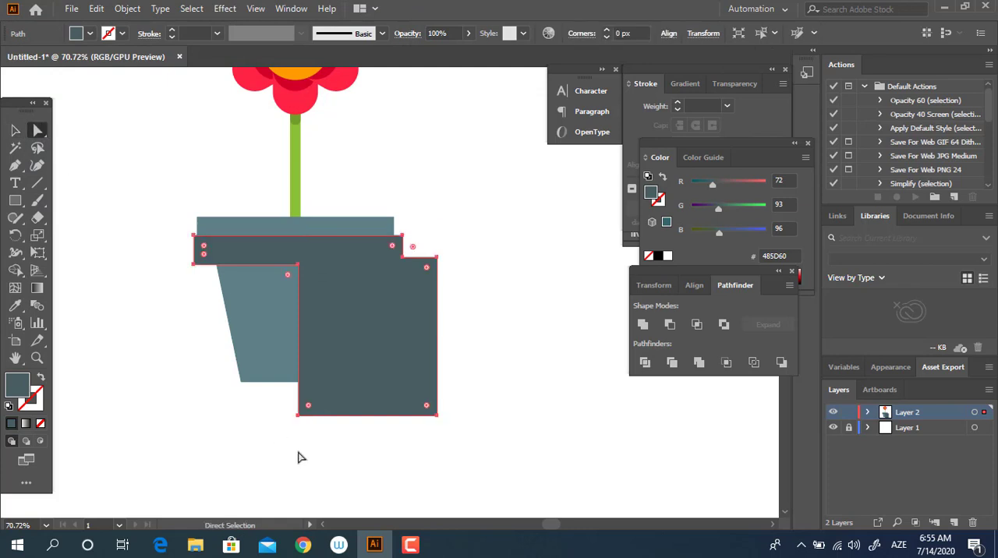
{"action": "left_click_drag", "start_coordinate": [301, 419], "coordinate": [266, 415]}
{"action": "left_click", "coordinate": [298, 265]}
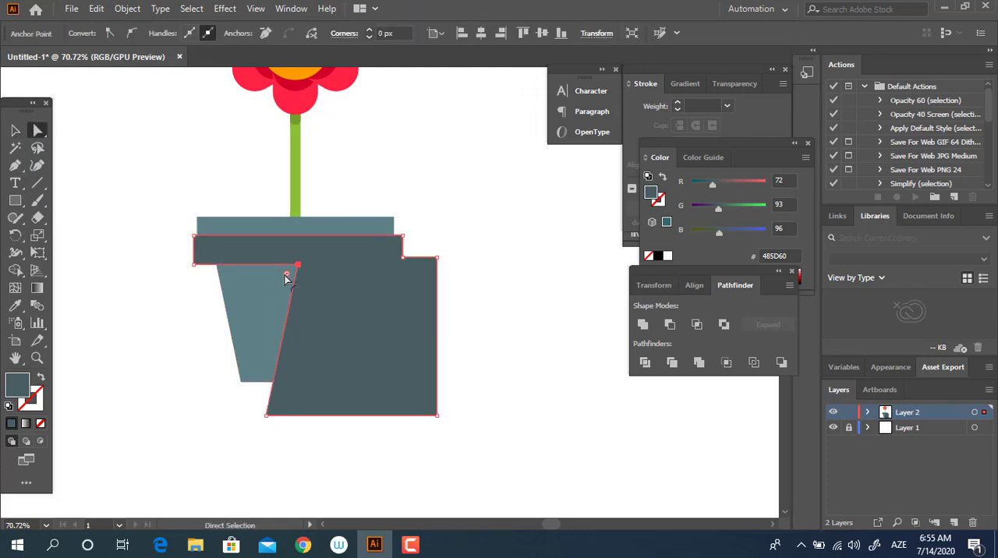
{"action": "left_click_drag", "start_coordinate": [277, 283], "coordinate": [271, 291]}
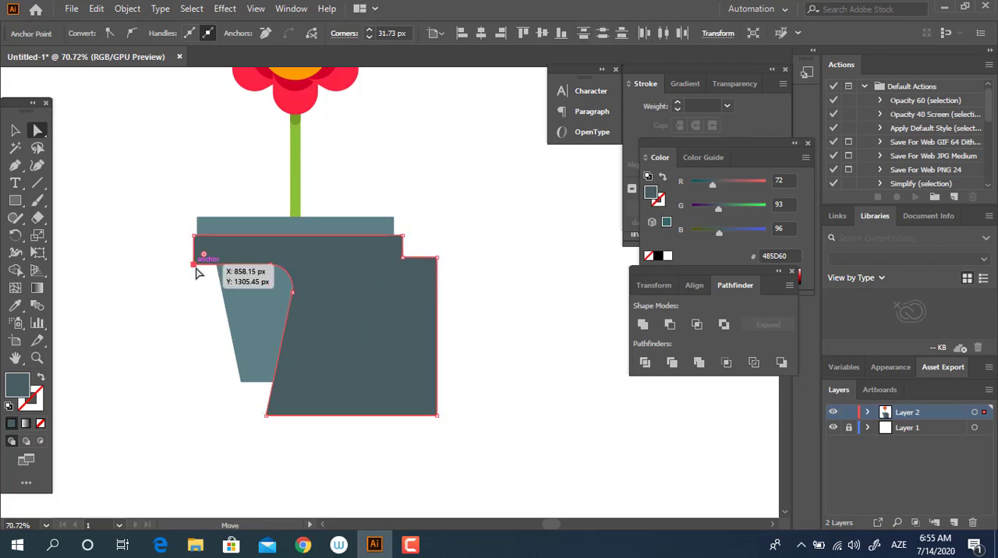
{"action": "left_click", "coordinate": [193, 264]}
{"action": "left_click_drag", "start_coordinate": [204, 255], "coordinate": [352, 218]}
{"action": "key", "text": "z"}
{"action": "left_click_drag", "start_coordinate": [262, 342], "coordinate": [302, 347]}
{"action": "left_click", "coordinate": [13, 132]}
{"action": "left_click", "coordinate": [380, 382]}
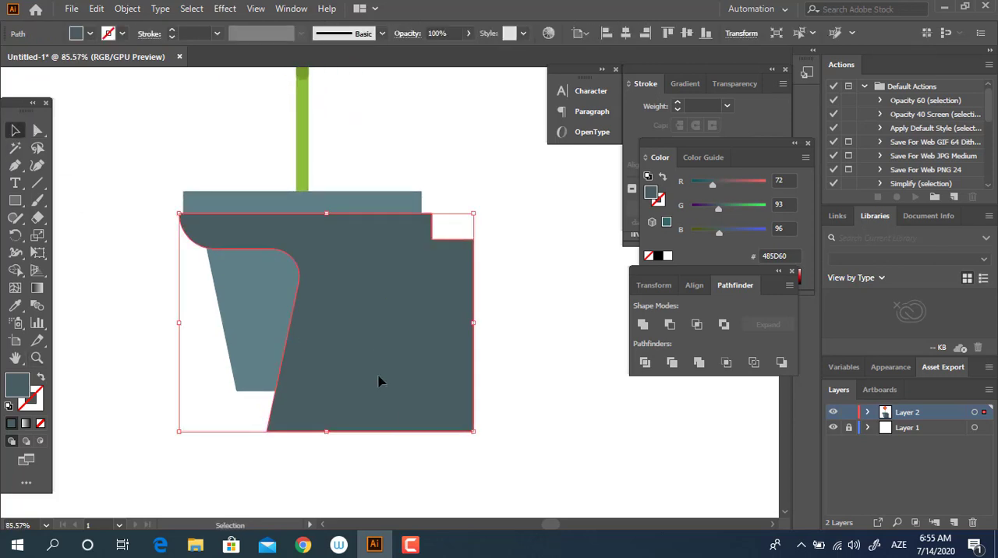
{"action": "key", "text": "a"}
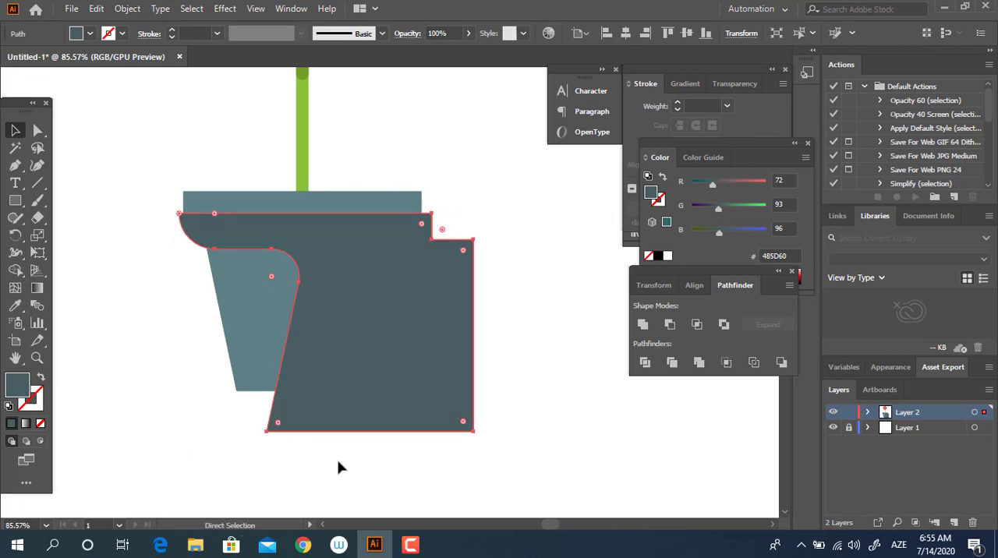
{"action": "key", "text": "ctrl+["}
{"action": "key", "text": "ctrl+]"}
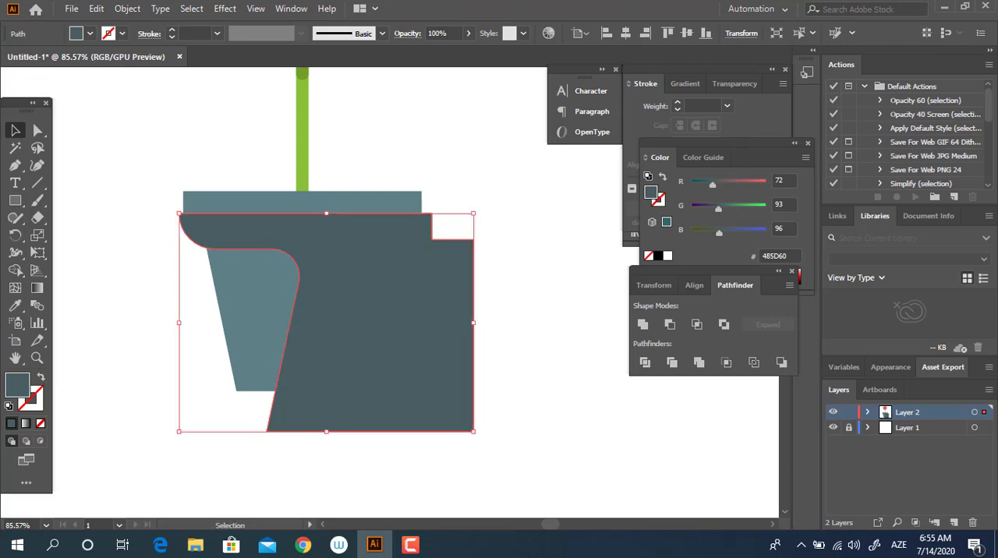
{"action": "left_click_drag", "start_coordinate": [348, 389], "coordinate": [349, 390]}
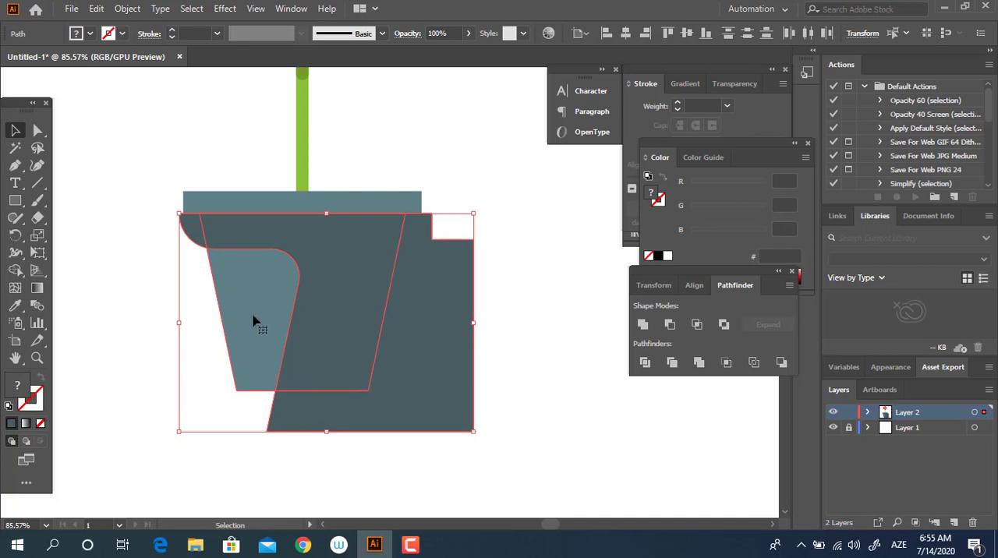
{"action": "left_click", "coordinate": [196, 359]}
Round the pot body's two bottom corners to about 13.93 px.
{"action": "left_click", "coordinate": [229, 319]}
{"action": "key", "text": "a"}
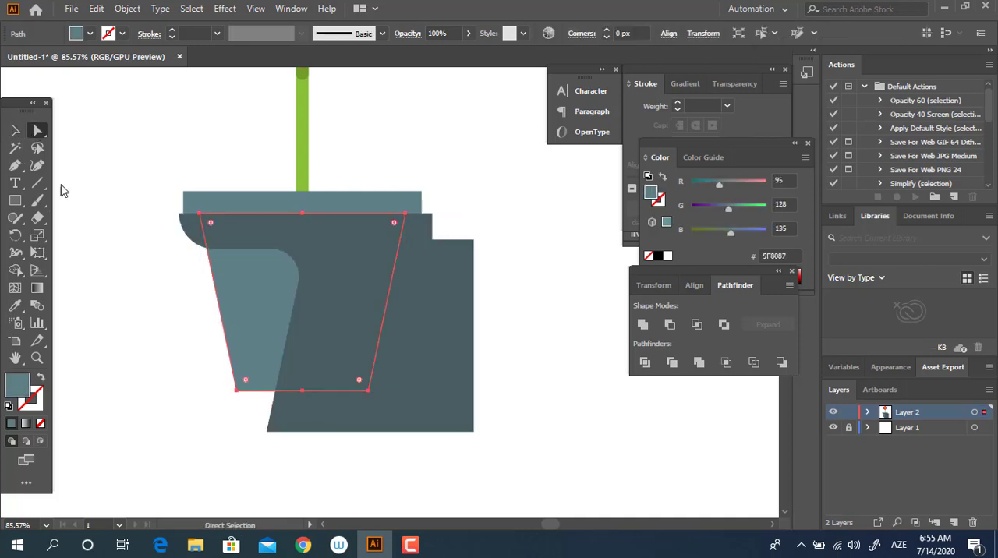
{"action": "left_click", "coordinate": [236, 391]}
{"action": "left_click", "coordinate": [366, 389], "text": "shift"}
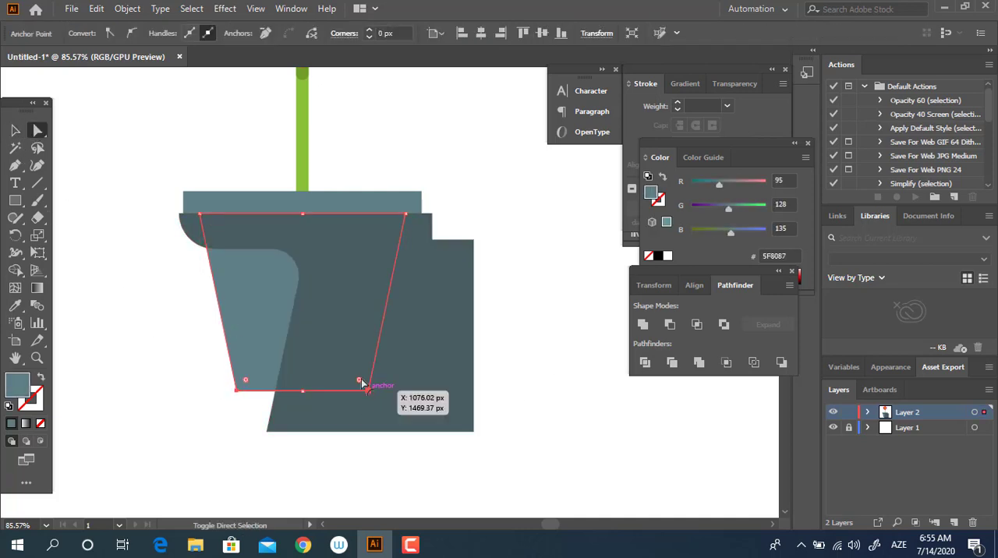
{"action": "left_click_drag", "start_coordinate": [361, 381], "coordinate": [358, 382]}
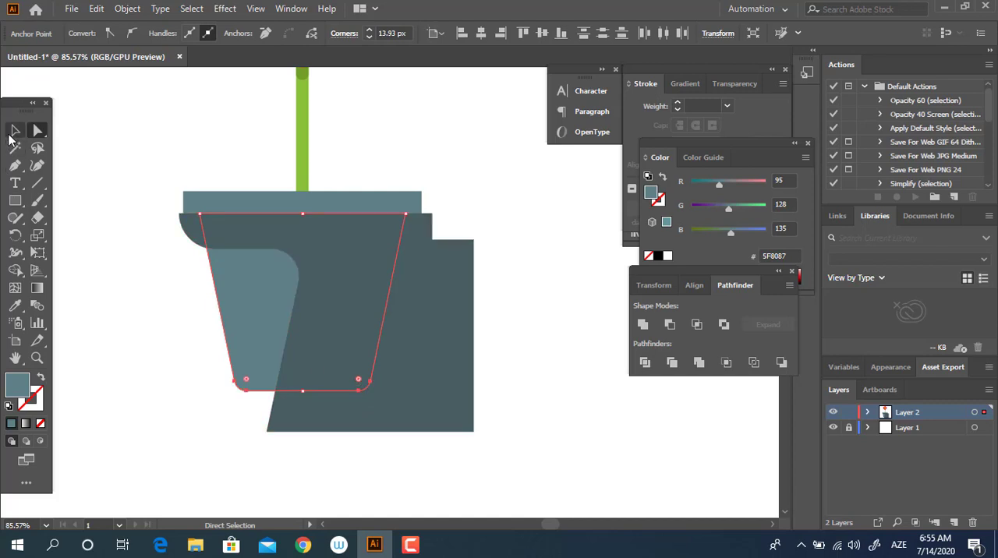
Divide the pot body and dark shape where they overlap, and delete the dark pieces outside the pot.
{"action": "left_click", "coordinate": [14, 130]}
{"action": "left_click_drag", "start_coordinate": [136, 319], "coordinate": [431, 413]}
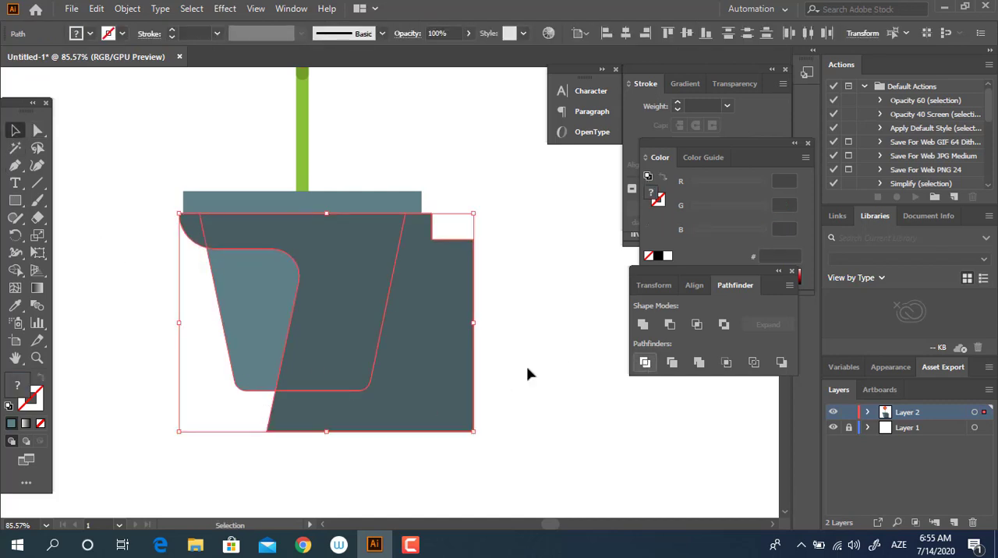
{"action": "double_click", "coordinate": [342, 278]}
{"action": "left_click", "coordinate": [405, 328]}
{"action": "left_click", "coordinate": [187, 234], "text": "shift"}
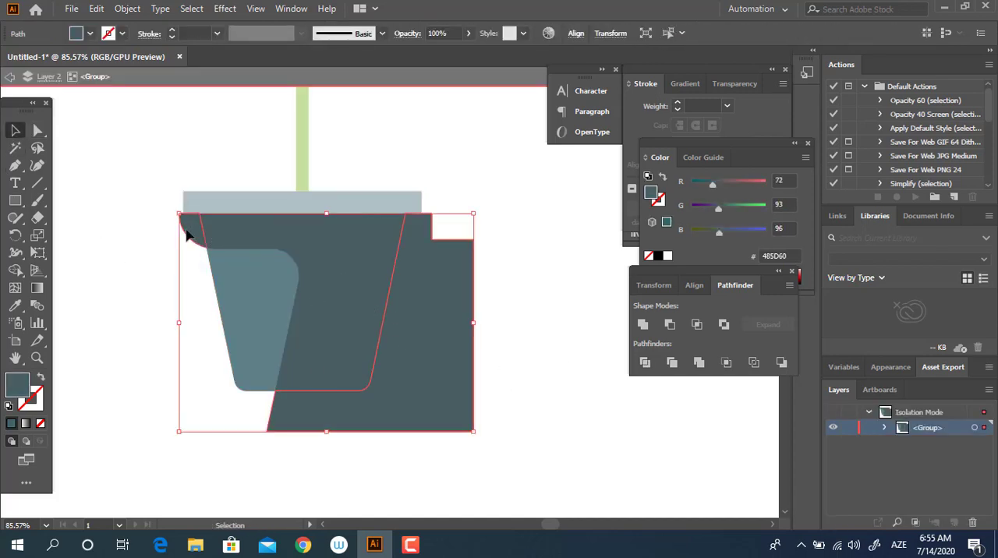
{"action": "key", "text": "Delete"}
{"action": "double_click", "coordinate": [499, 328]}
Draw a small narrow upright rectangle on the light left part of the pot.
{"action": "key", "text": "space"}
{"action": "left_click_drag", "start_coordinate": [430, 267], "coordinate": [458, 303]}
{"action": "key", "text": "z"}
{"action": "left_click", "coordinate": [365, 369]}
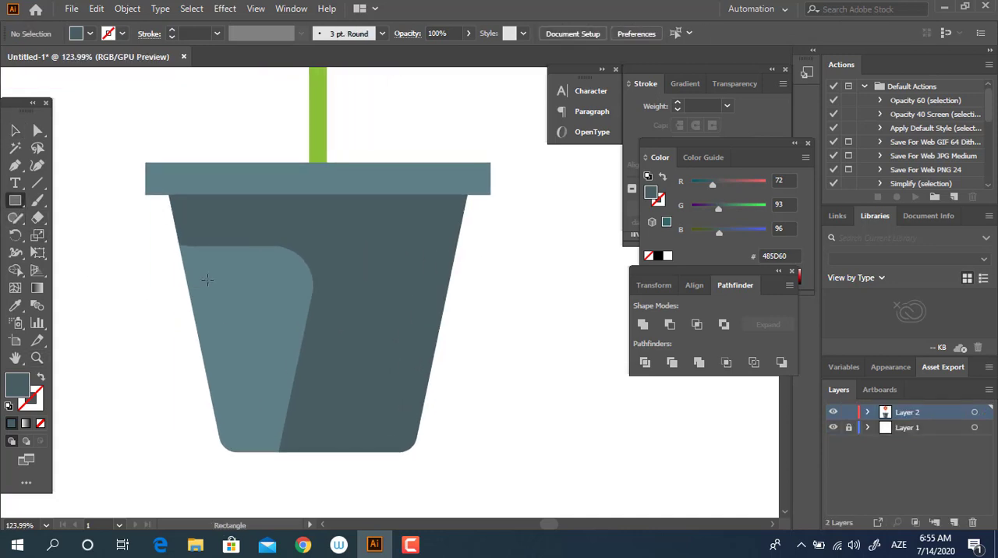
{"action": "left_click_drag", "start_coordinate": [214, 277], "coordinate": [243, 362]}
Shift the small rectangle's two bottom corners to the right so it slants roughly along the pot's left side.
{"action": "key", "text": "a"}
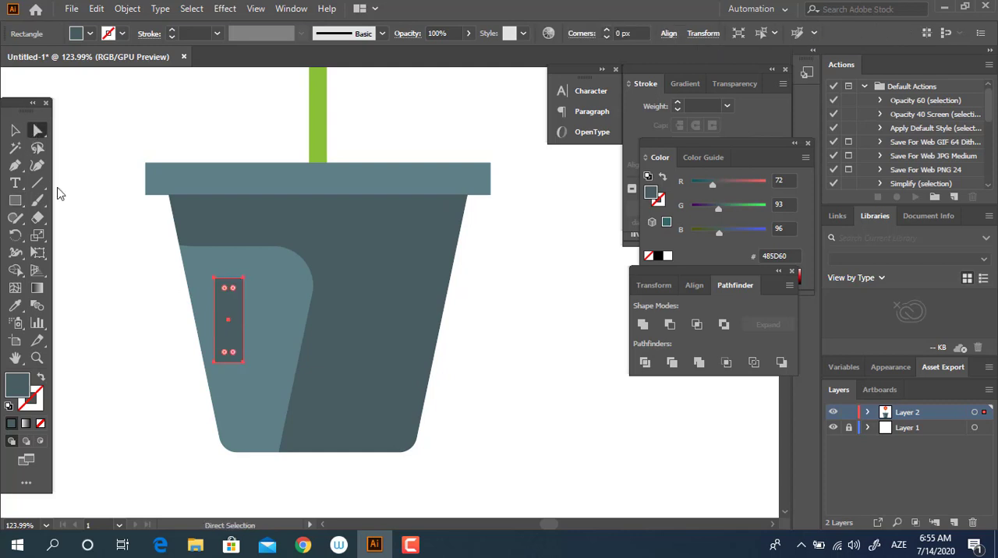
{"action": "left_click", "coordinate": [243, 362]}
{"action": "left_click", "coordinate": [214, 363], "text": "shift"}
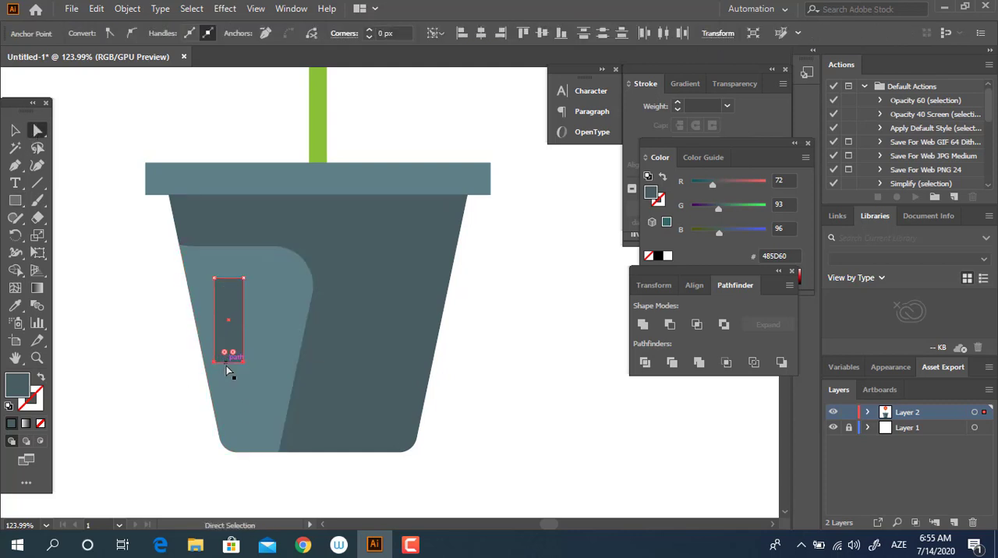
{"action": "left_click_drag", "start_coordinate": [231, 363], "coordinate": [242, 368]}
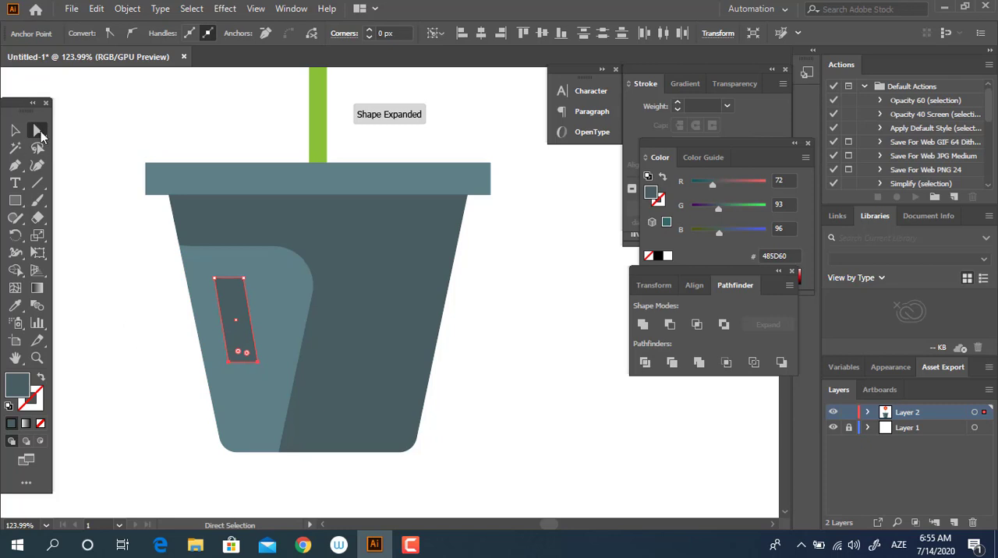
Round the small slanted shape's corners to about 11.45 px and fill it with grey 7E9799.
{"action": "left_click", "coordinate": [227, 296]}
{"action": "left_click_drag", "start_coordinate": [228, 289], "coordinate": [242, 313]}
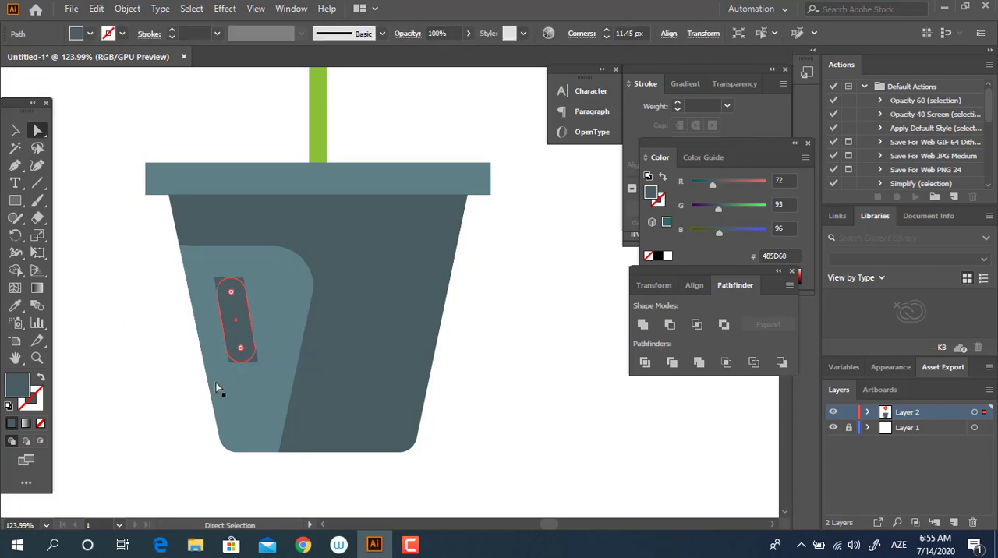
{"action": "double_click", "coordinate": [16, 387]}
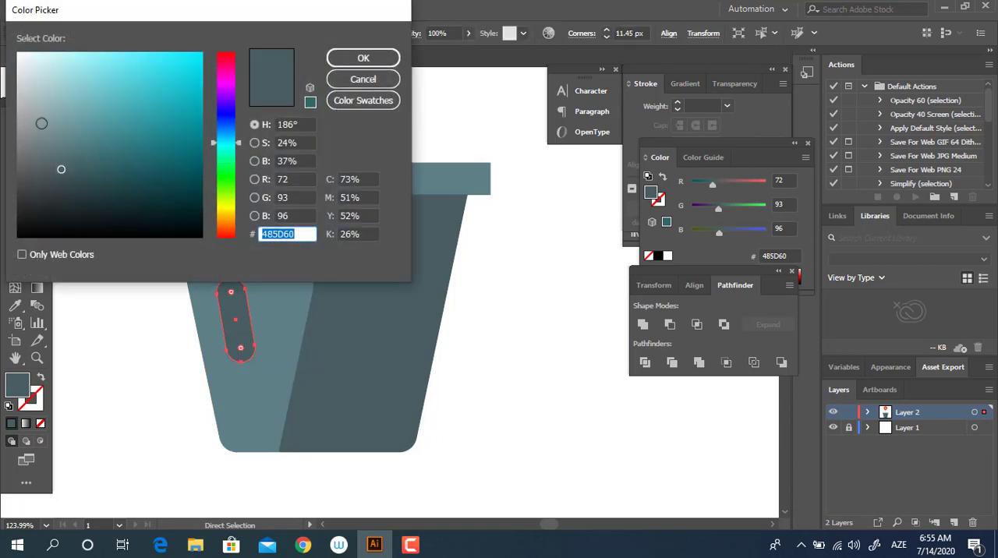
{"action": "left_click", "coordinate": [49, 126]}
{"action": "left_click", "coordinate": [369, 61]}
{"action": "key", "text": "z"}
{"action": "left_click_drag", "start_coordinate": [413, 260], "coordinate": [331, 290]}
{"action": "left_click", "coordinate": [15, 131]}
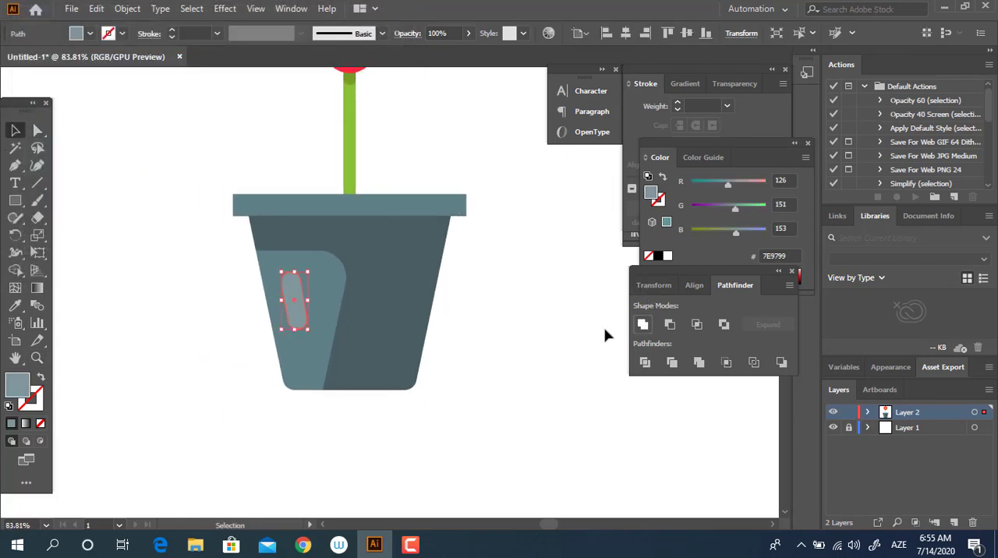
Sample the pot's light blue-grey for the slanted highlight and lighten its fill to 7F9FA3.
{"action": "left_click", "coordinate": [15, 304]}
{"action": "left_click", "coordinate": [321, 262]}
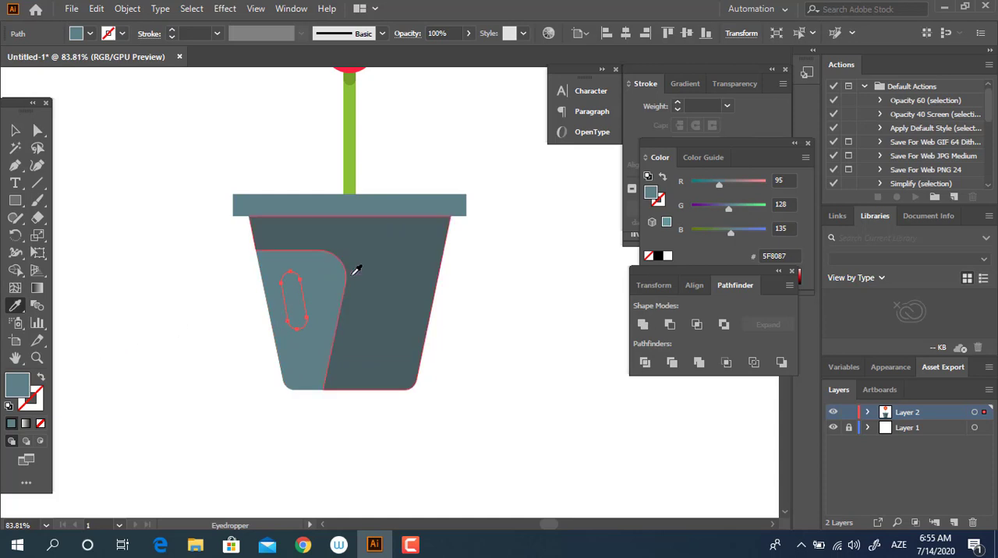
{"action": "left_click", "coordinate": [353, 274]}
{"action": "left_click", "coordinate": [314, 268]}
{"action": "double_click", "coordinate": [19, 384]}
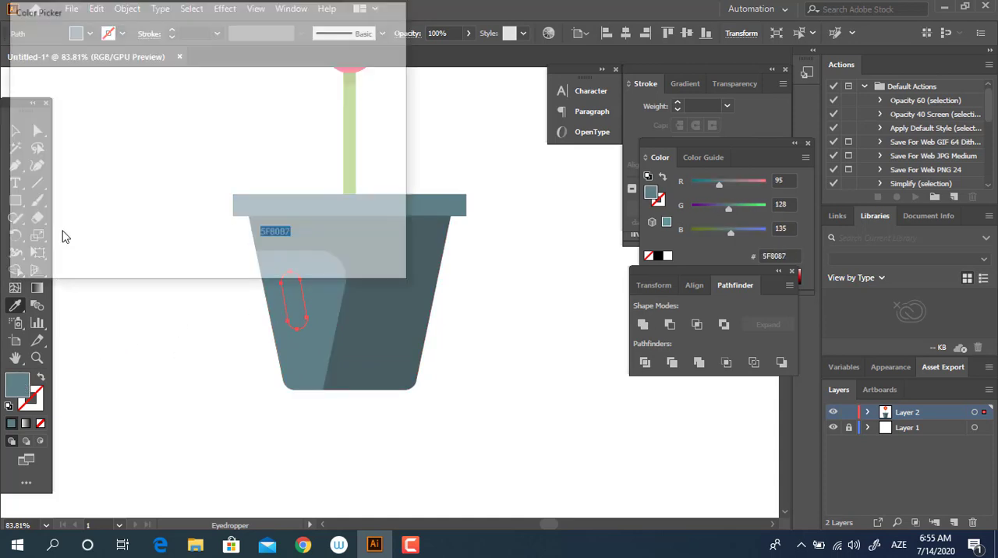
{"action": "left_click_drag", "start_coordinate": [62, 125], "coordinate": [58, 120]}
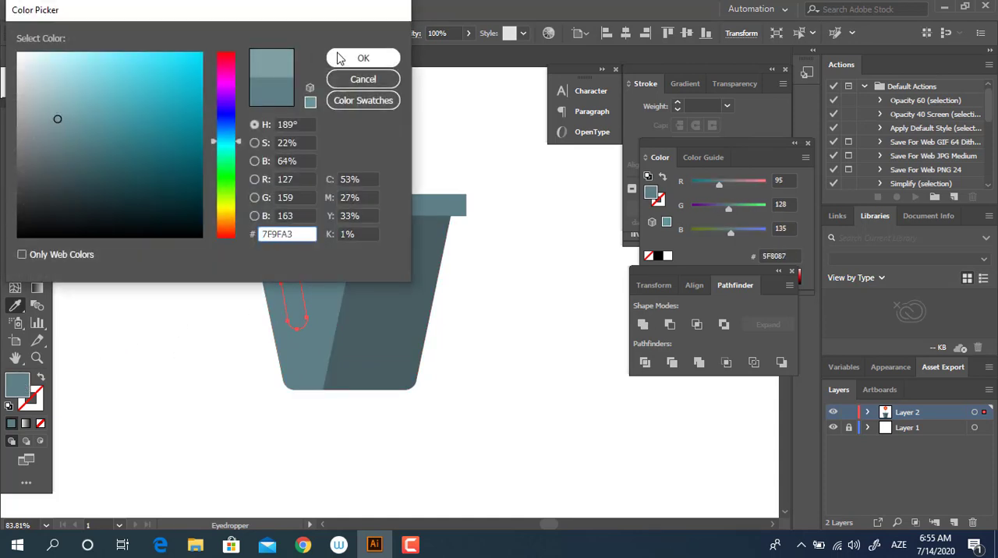
{"action": "left_click", "coordinate": [367, 65]}
Slightly round the four corners of the pot's rim and apply Pathfinder Unite to the rim.
{"action": "key", "text": "z"}
{"action": "left_click_drag", "start_coordinate": [455, 241], "coordinate": [467, 338]}
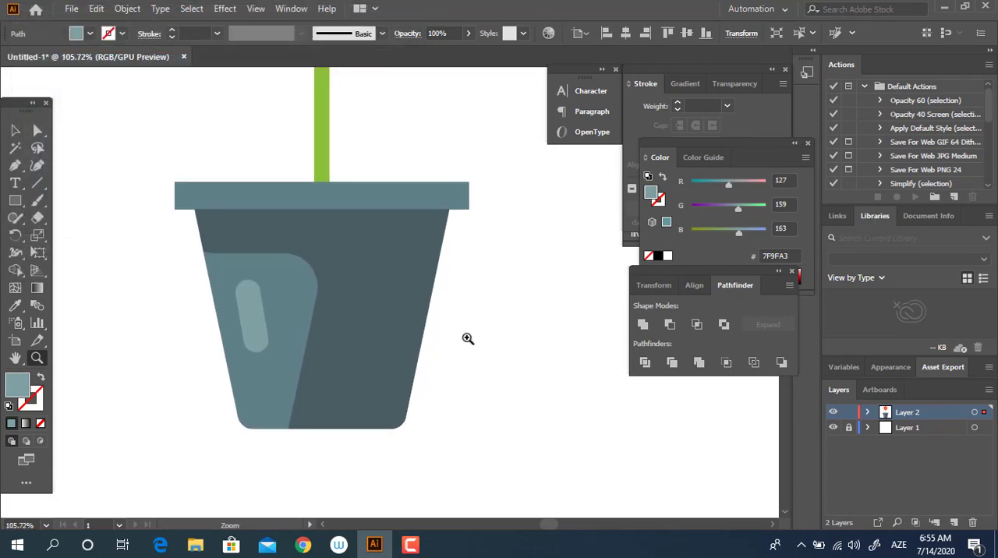
{"action": "left_click", "coordinate": [37, 131]}
{"action": "left_click_drag", "start_coordinate": [150, 169], "coordinate": [152, 170]}
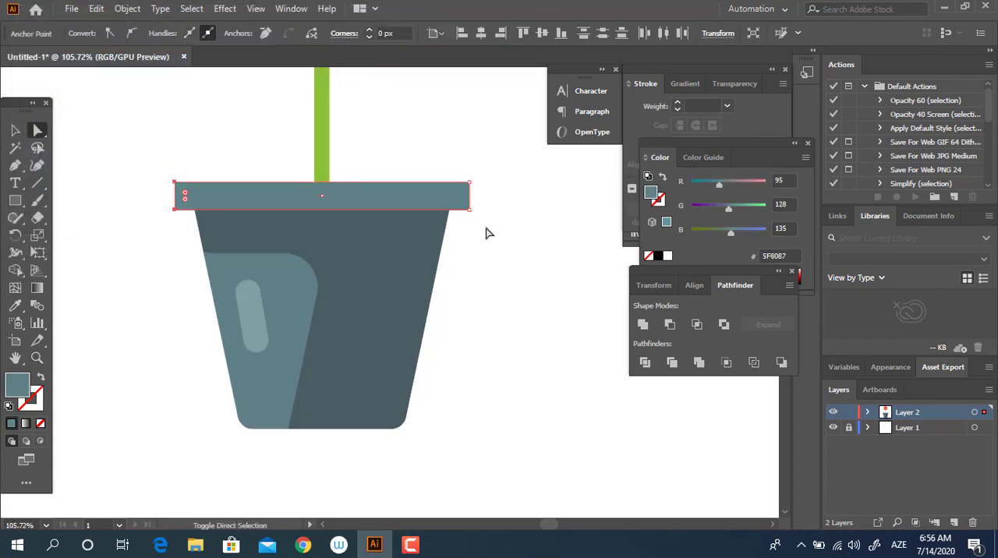
{"action": "left_click_drag", "start_coordinate": [466, 153], "coordinate": [465, 153]}
{"action": "key", "text": "z"}
{"action": "left_click", "coordinate": [505, 179]}
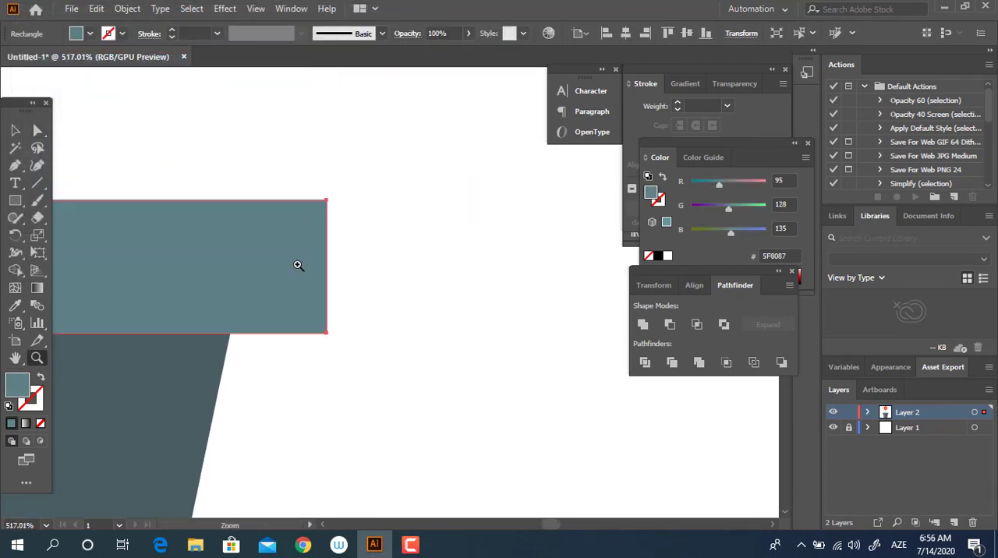
{"action": "left_click", "coordinate": [38, 131]}
{"action": "left_click_drag", "start_coordinate": [317, 211], "coordinate": [306, 216]}
{"action": "key", "text": "z"}
{"action": "left_click_drag", "start_coordinate": [423, 258], "coordinate": [45, 280]}
{"action": "left_click_drag", "start_coordinate": [353, 379], "coordinate": [382, 253]}
{"action": "left_click_drag", "start_coordinate": [374, 246], "coordinate": [394, 331]}
{"action": "left_click", "coordinate": [16, 131]}
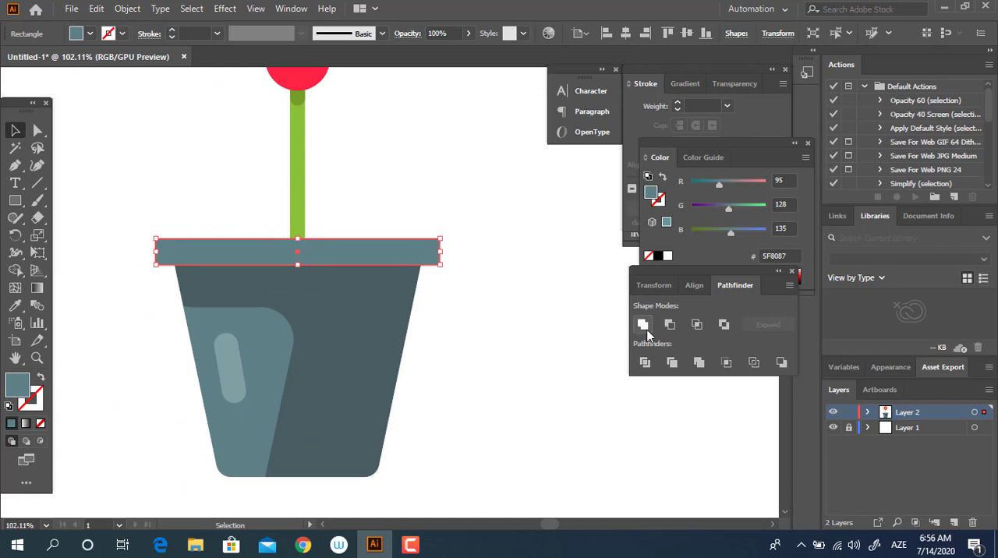
{"action": "left_click", "coordinate": [645, 328]}
{"action": "left_click_drag", "start_coordinate": [320, 302], "coordinate": [205, 310]}
{"action": "left_click_drag", "start_coordinate": [372, 321], "coordinate": [331, 361]}
{"action": "left_click_drag", "start_coordinate": [357, 344], "coordinate": [429, 387]}
{"action": "left_click_drag", "start_coordinate": [393, 359], "coordinate": [360, 328]}
{"action": "left_click_drag", "start_coordinate": [297, 366], "coordinate": [315, 368]}
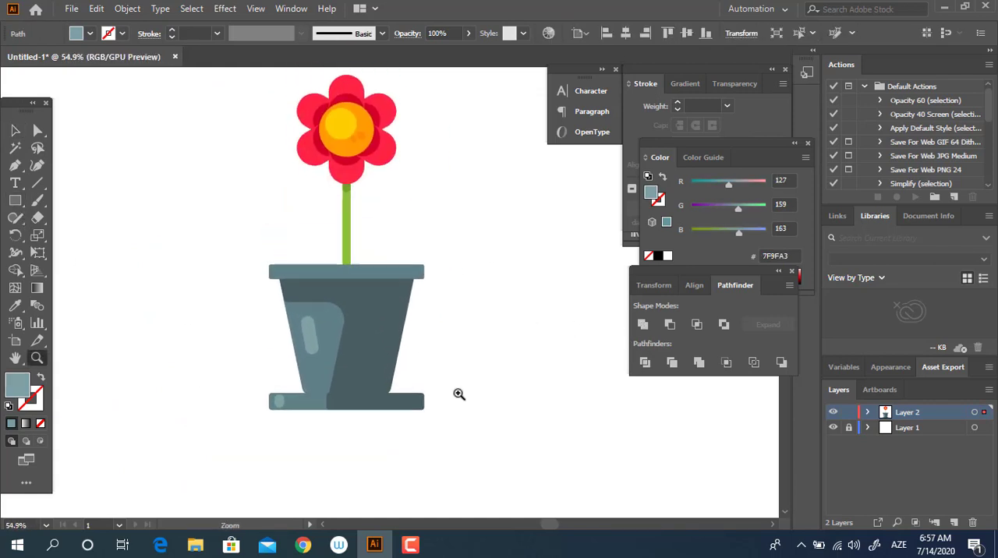
{"action": "left_click_drag", "start_coordinate": [459, 395], "coordinate": [466, 393]}
{"action": "left_click_drag", "start_coordinate": [350, 262], "coordinate": [380, 277]}
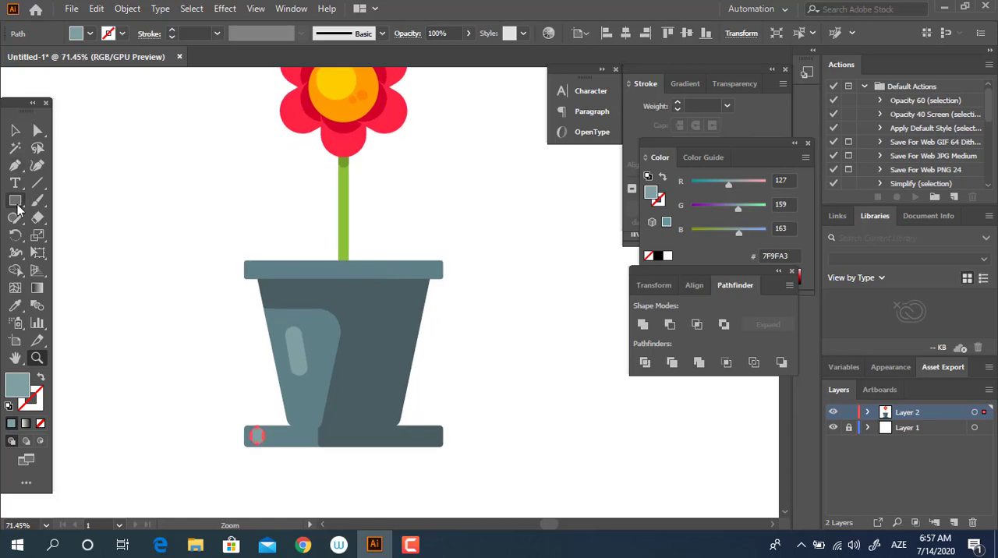
Draw a circle in the empty area beside the stem and fill it with brown 917253.
{"action": "left_click_drag", "start_coordinate": [17, 206], "coordinate": [47, 239]}
{"action": "left_click_drag", "start_coordinate": [178, 188], "coordinate": [230, 219]}
{"action": "double_click", "coordinate": [18, 385]}
{"action": "left_click_drag", "start_coordinate": [93, 117], "coordinate": [92, 118]}
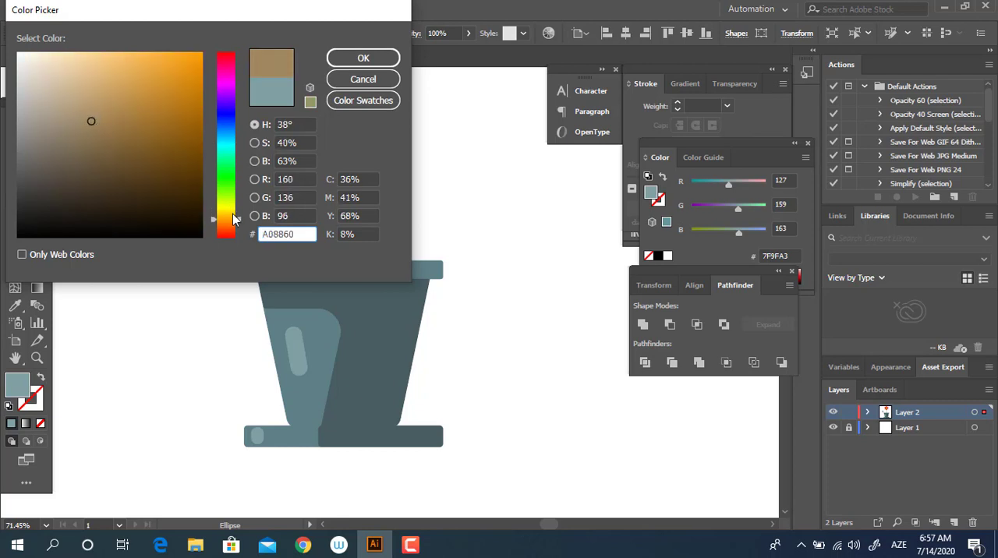
{"action": "left_click_drag", "start_coordinate": [234, 219], "coordinate": [230, 227]}
{"action": "left_click", "coordinate": [87, 132]}
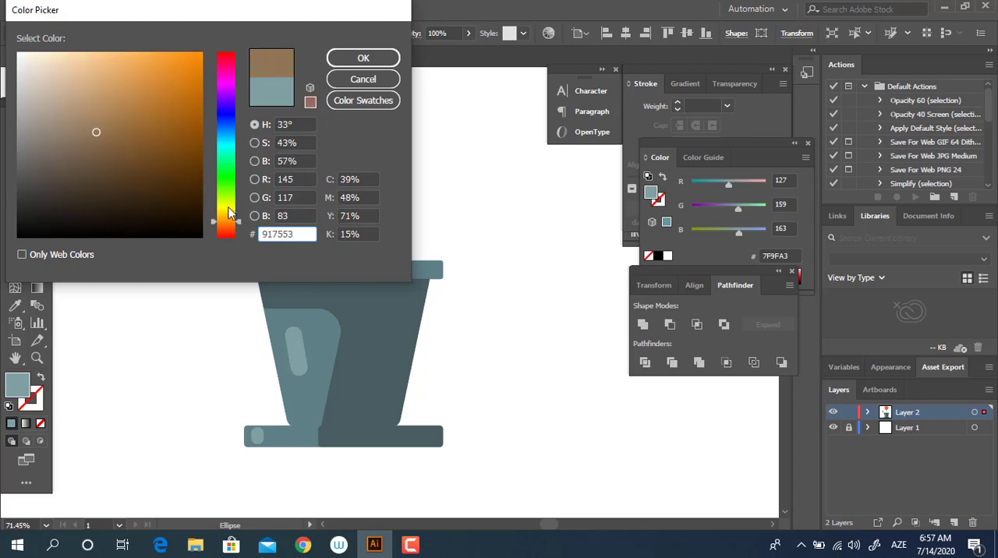
{"action": "left_click", "coordinate": [363, 57]}
Build a symmetric cloud-like mound by placing two progressively smaller overlapping copies of the brown circle on each side of it.
{"action": "key", "text": "z"}
{"action": "left_click", "coordinate": [271, 201]}
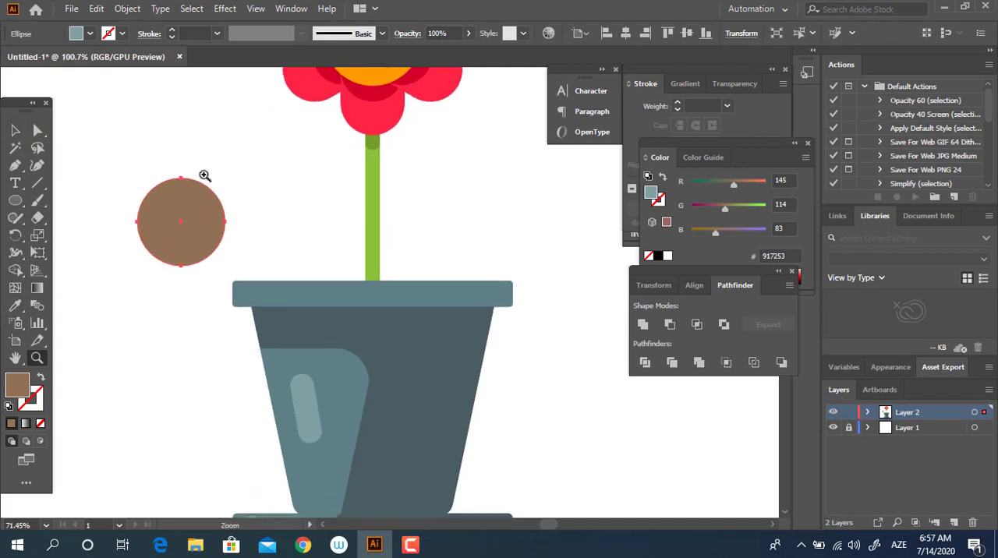
{"action": "left_click", "coordinate": [14, 130]}
{"action": "left_click_drag", "start_coordinate": [161, 216], "coordinate": [263, 223]}
{"action": "key", "text": "ctrl+z"}
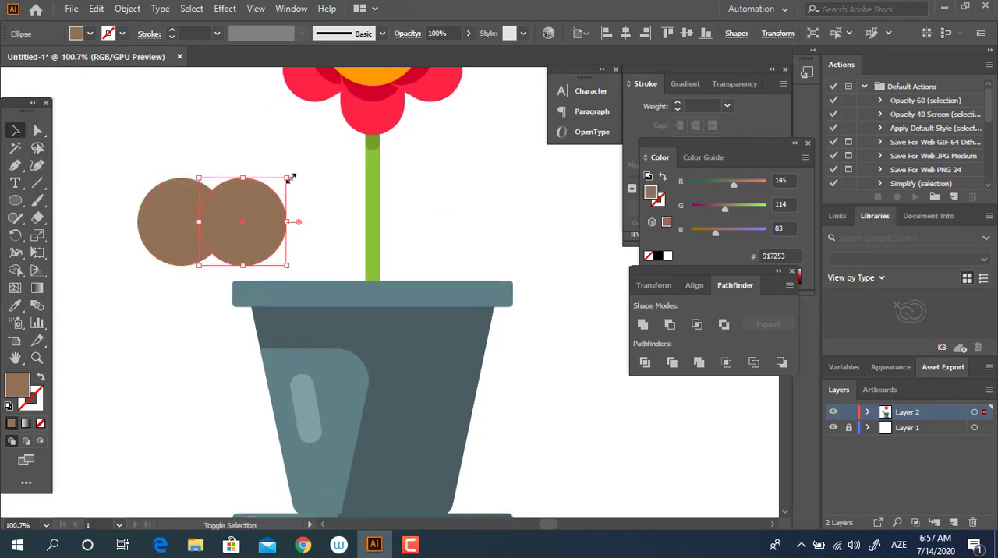
{"action": "left_click_drag", "start_coordinate": [288, 178], "coordinate": [100, 236]}
{"action": "left_click", "coordinate": [278, 244]}
{"action": "left_click_drag", "start_coordinate": [111, 195], "coordinate": [266, 246]}
{"action": "left_click", "coordinate": [91, 251]}
{"action": "left_click_drag", "start_coordinate": [89, 234], "coordinate": [96, 234]}
{"action": "left_click", "coordinate": [161, 318]}
{"action": "left_click_drag", "start_coordinate": [160, 319], "coordinate": [236, 305]}
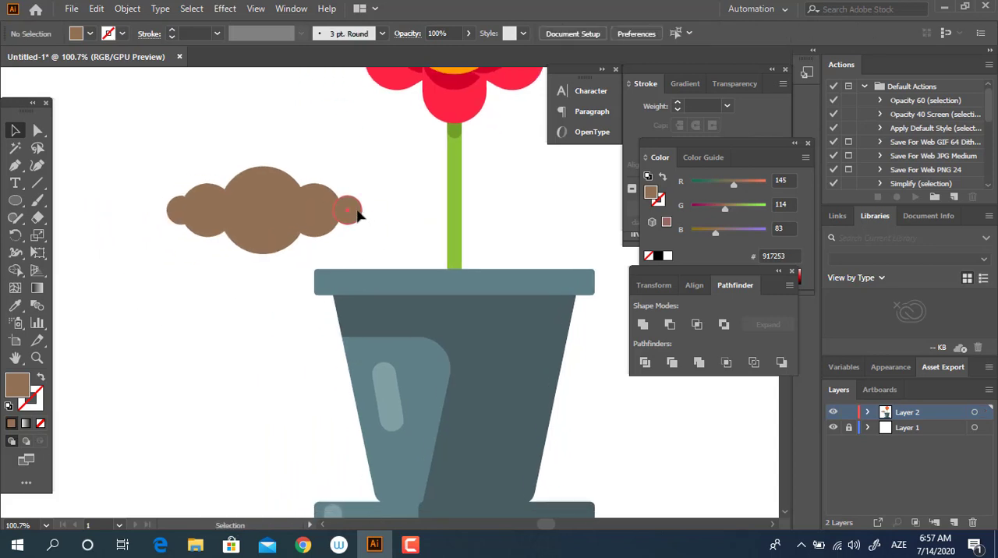
{"action": "left_click_drag", "start_coordinate": [357, 215], "coordinate": [350, 215]}
Draw a wide rectangle covering the lower half of the brown mound and divide the two shapes with Pathfinder.
{"action": "left_click_drag", "start_coordinate": [15, 200], "coordinate": [50, 204]}
{"action": "mouse_move", "coordinate": [127, 209]}
{"action": "left_mouse_down"}
{"action": "mouse_move", "coordinate": [401, 263]}
{"action": "mouse_move", "coordinate": [398, 255]}
{"action": "left_mouse_up"}
{"action": "left_click", "coordinate": [13, 130]}
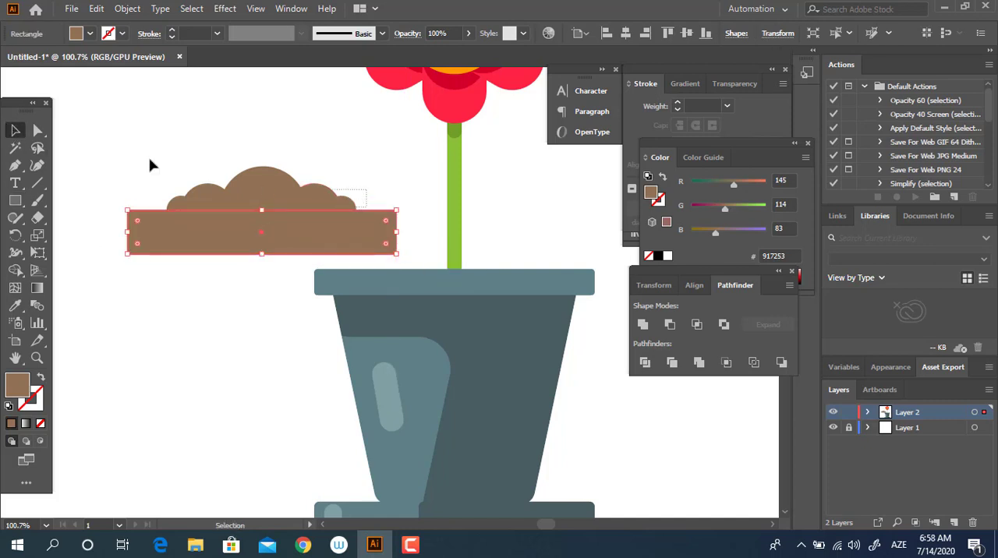
{"action": "left_click", "coordinate": [249, 183]}
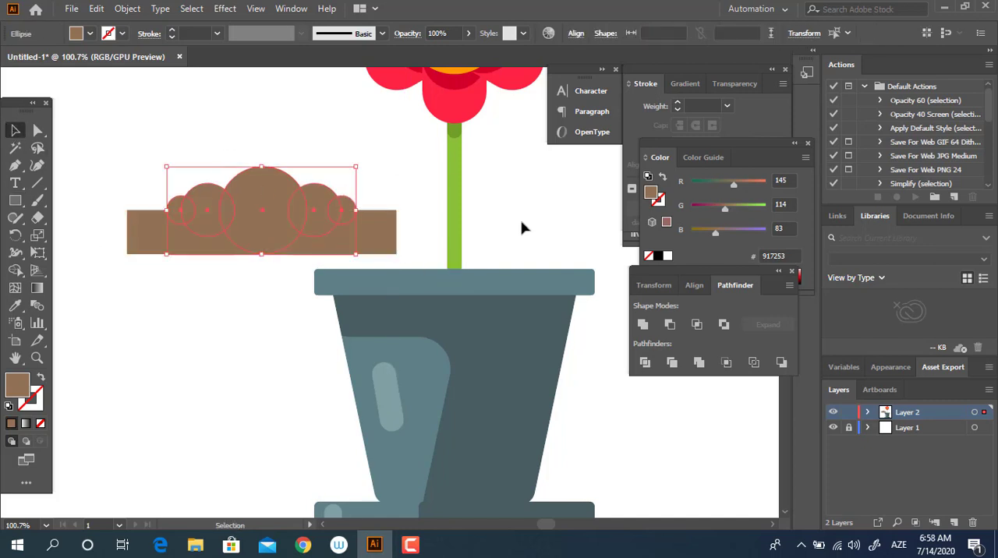
{"action": "left_click", "coordinate": [379, 240], "text": "shift"}
{"action": "left_click", "coordinate": [644, 363]}
Delete the divided pieces below the mound's midline so only its flat-bottomed upper half is kept.
{"action": "double_click", "coordinate": [252, 207]}
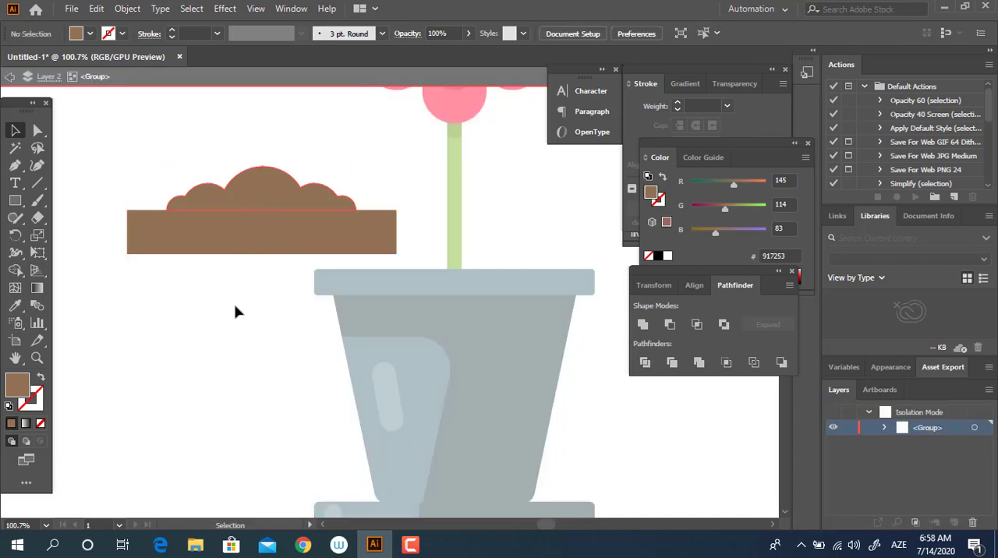
{"action": "left_click", "coordinate": [198, 225]}
{"action": "key", "text": "Delete"}
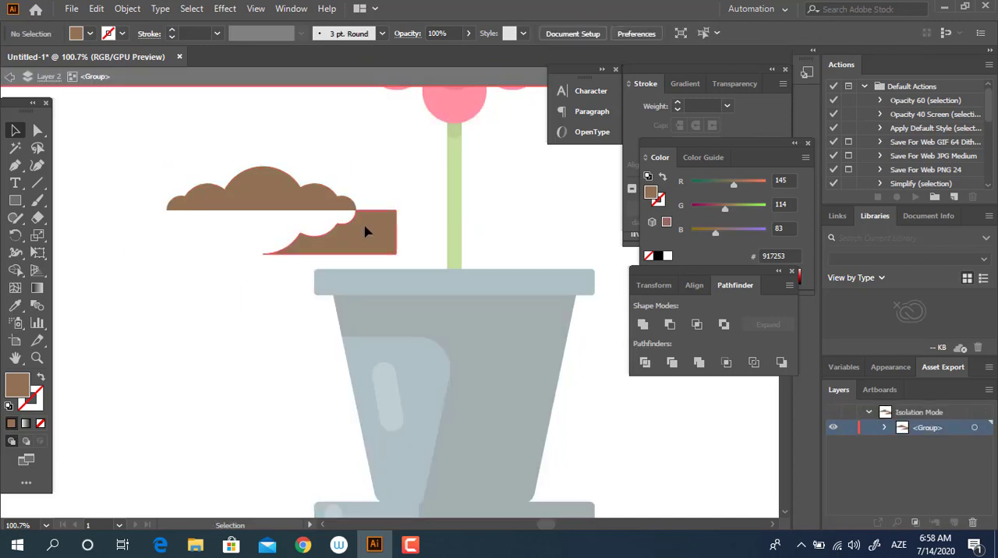
{"action": "left_click", "coordinate": [367, 231]}
{"action": "key", "text": "Delete"}
{"action": "double_click", "coordinate": [412, 156]}
Move the brown soil mound onto the pot's rim, centred over the base of the stem.
{"action": "left_click_drag", "start_coordinate": [317, 214], "coordinate": [511, 271]}
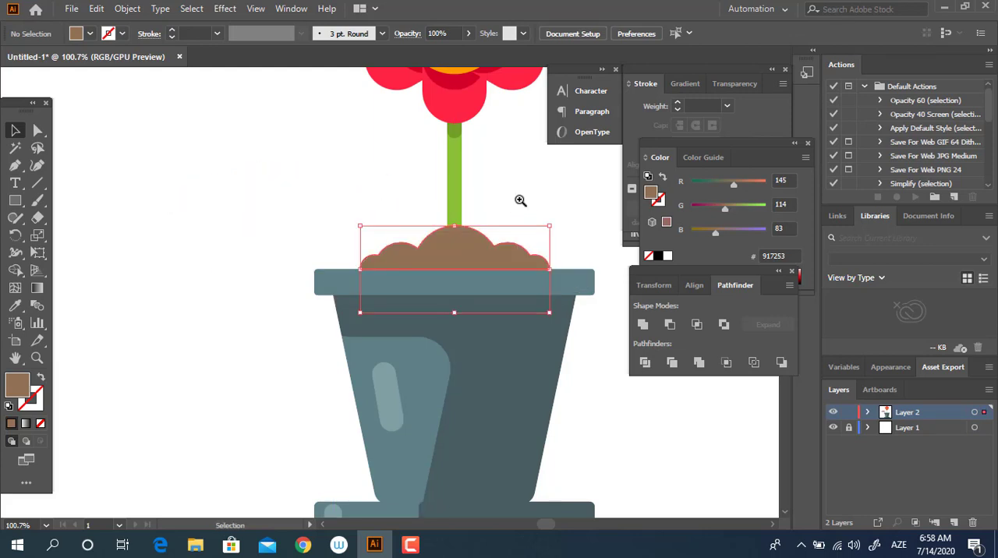
{"action": "left_click", "coordinate": [520, 200]}
{"action": "key", "text": "z"}
{"action": "left_click_drag", "start_coordinate": [508, 205], "coordinate": [359, 247]}
{"action": "left_click_drag", "start_coordinate": [408, 272], "coordinate": [328, 363]}
{"action": "left_click_drag", "start_coordinate": [395, 358], "coordinate": [414, 372]}
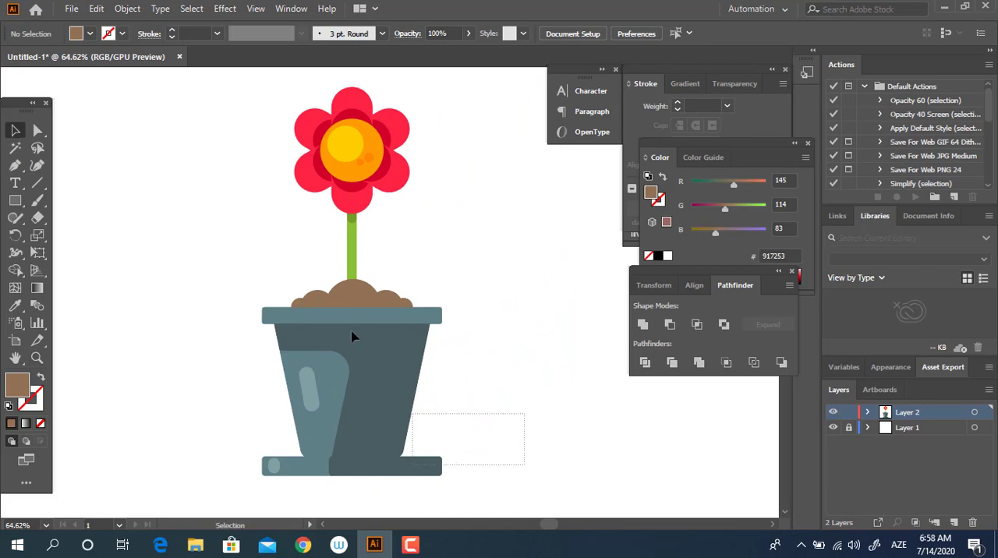
Group the pieces of the saucer under the pot and centre the whole artwork horizontally.
{"action": "key", "text": "ctrl+a"}
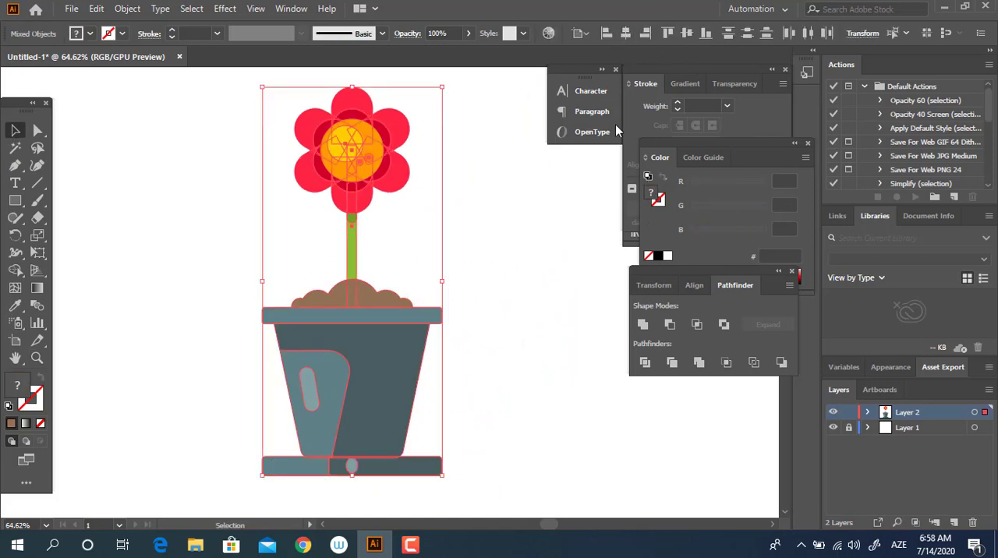
{"action": "key", "text": "ctrl+z"}
{"action": "left_click_drag", "start_coordinate": [242, 477], "coordinate": [242, 474]}
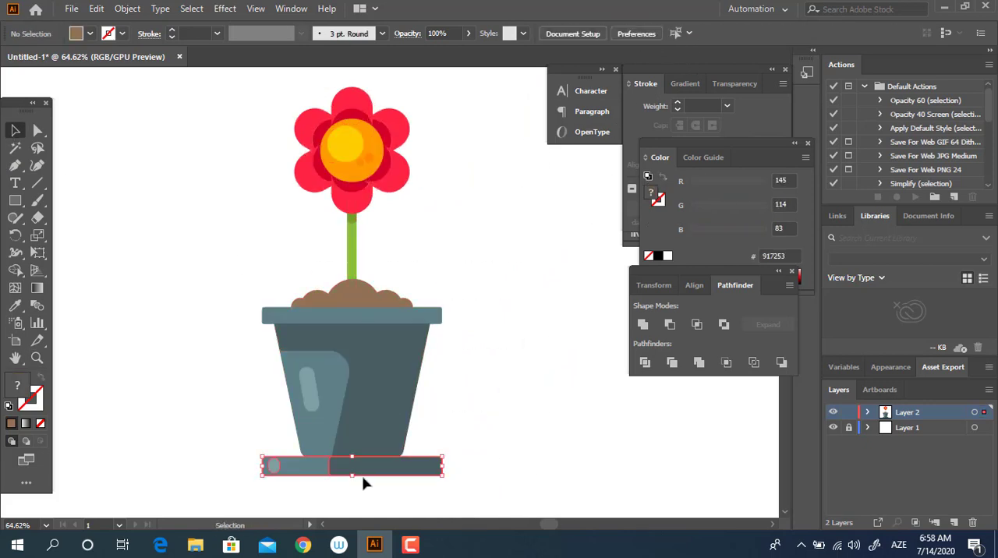
{"action": "right_click", "coordinate": [363, 477]}
{"action": "left_click", "coordinate": [444, 412]}
{"action": "left_click_drag", "start_coordinate": [525, 489], "coordinate": [168, 33]}
{"action": "left_click", "coordinate": [627, 34]}
{"action": "left_click", "coordinate": [509, 399]}
{"action": "left_click_drag", "start_coordinate": [509, 399], "coordinate": [491, 297]}
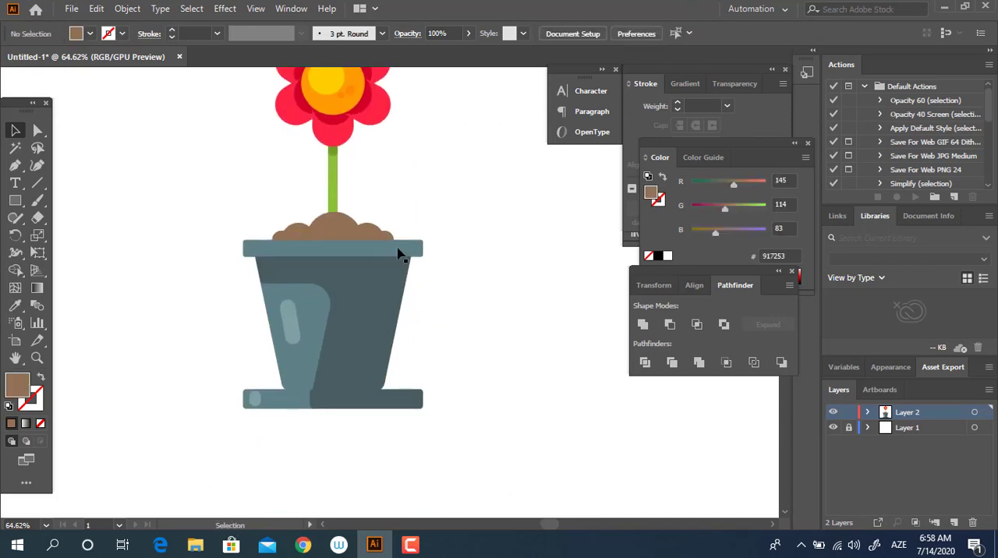
{"action": "left_click", "coordinate": [341, 223]}
{"action": "key", "text": "z"}
{"action": "left_click_drag", "start_coordinate": [336, 257], "coordinate": [476, 326]}
{"action": "left_click_drag", "start_coordinate": [382, 250], "coordinate": [192, 259]}
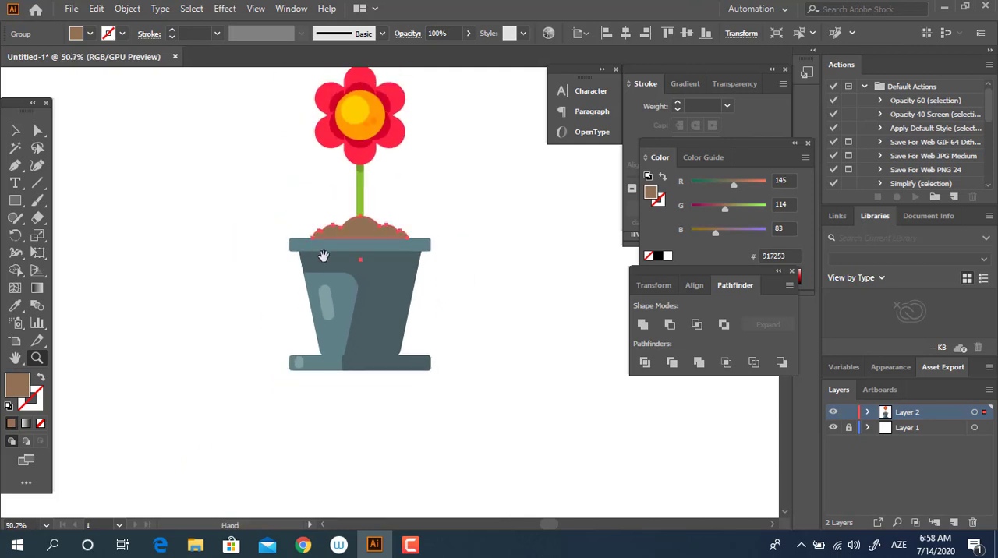
{"action": "left_click_drag", "start_coordinate": [323, 257], "coordinate": [343, 320]}
{"action": "left_click_drag", "start_coordinate": [444, 307], "coordinate": [432, 307]}
{"action": "left_click_drag", "start_coordinate": [456, 286], "coordinate": [503, 344]}
{"action": "left_click_drag", "start_coordinate": [292, 340], "coordinate": [326, 273]}
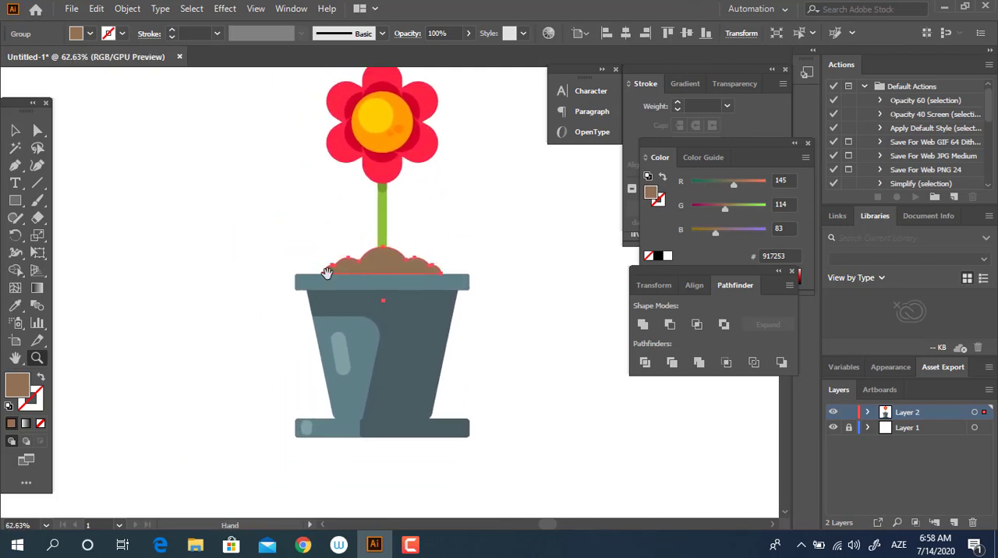
Delete the saucer and its small highlight from beneath the pot.
{"action": "left_click", "coordinate": [16, 134]}
{"action": "left_click_drag", "start_coordinate": [496, 464], "coordinate": [296, 437]}
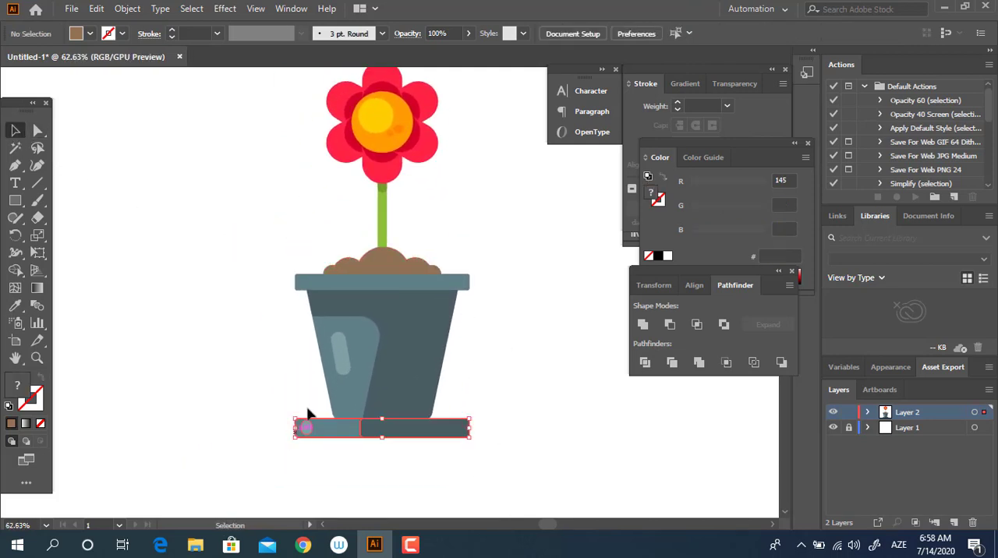
{"action": "key", "text": "Delete"}
{"action": "left_click", "coordinate": [458, 421]}
{"action": "left_click_drag", "start_coordinate": [527, 296], "coordinate": [519, 341]}
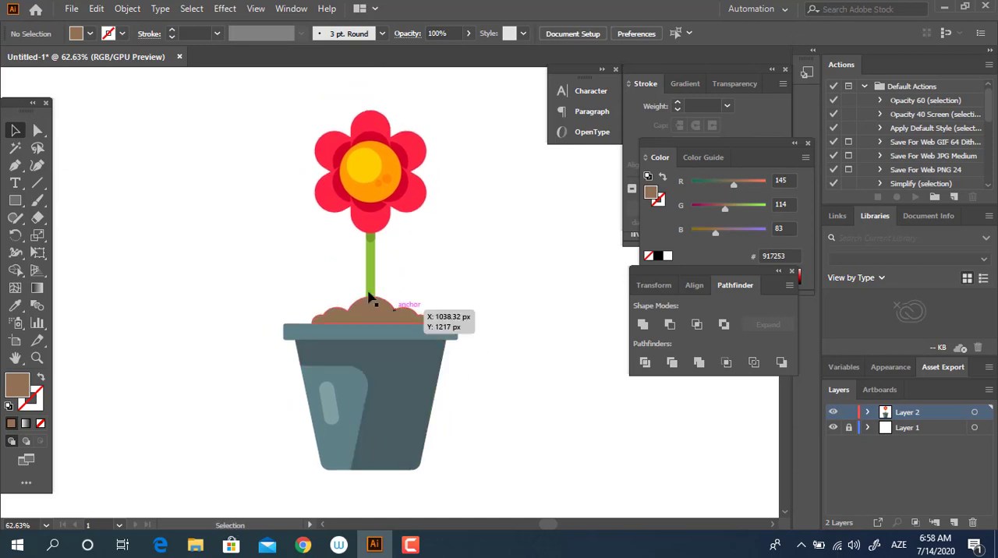
Draw a small circle on the middle bump of the soil mound and fill it with light brown AF8968.
{"action": "key", "text": "z"}
{"action": "left_click_drag", "start_coordinate": [353, 317], "coordinate": [545, 356]}
{"action": "left_click_drag", "start_coordinate": [15, 204], "coordinate": [60, 234]}
{"action": "left_click_drag", "start_coordinate": [365, 277], "coordinate": [406, 319]}
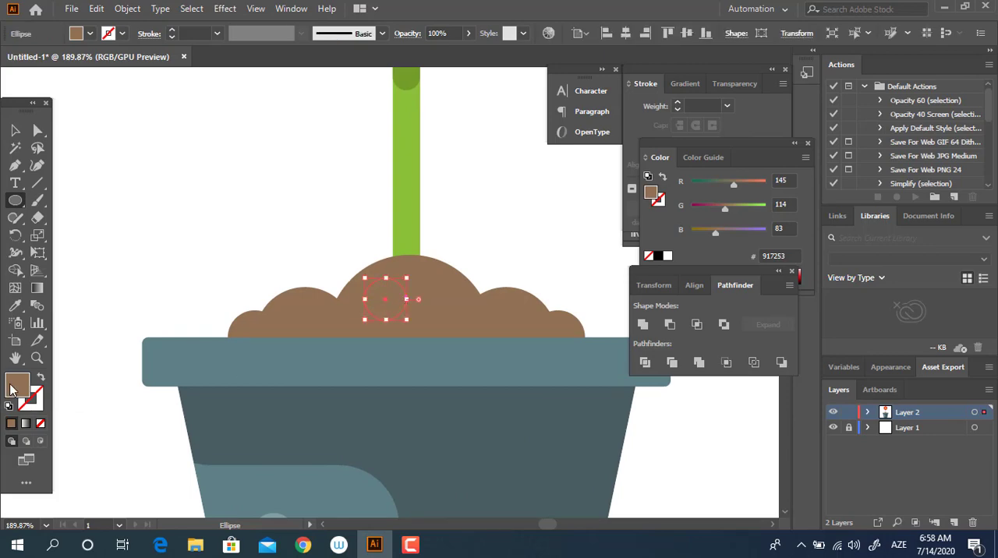
{"action": "double_click", "coordinate": [10, 390]}
{"action": "type", "text": "af8968"}
{"action": "left_click", "coordinate": [363, 57]}
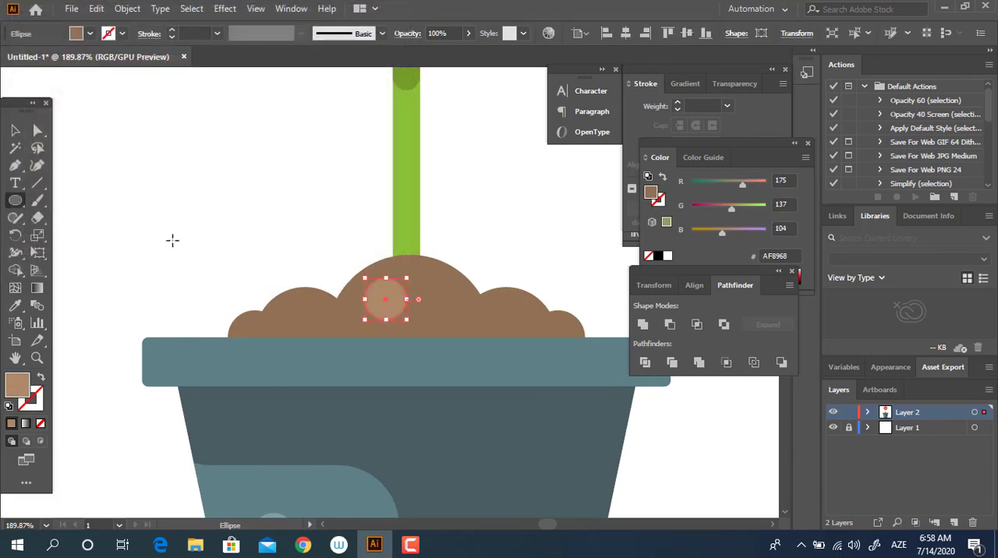
Scatter four smaller copies of the light brown circle over the middle and left bumps of the soil mound.
{"action": "left_click", "coordinate": [14, 134]}
{"action": "left_click_drag", "start_coordinate": [390, 305], "coordinate": [352, 303]}
{"action": "key", "text": "z"}
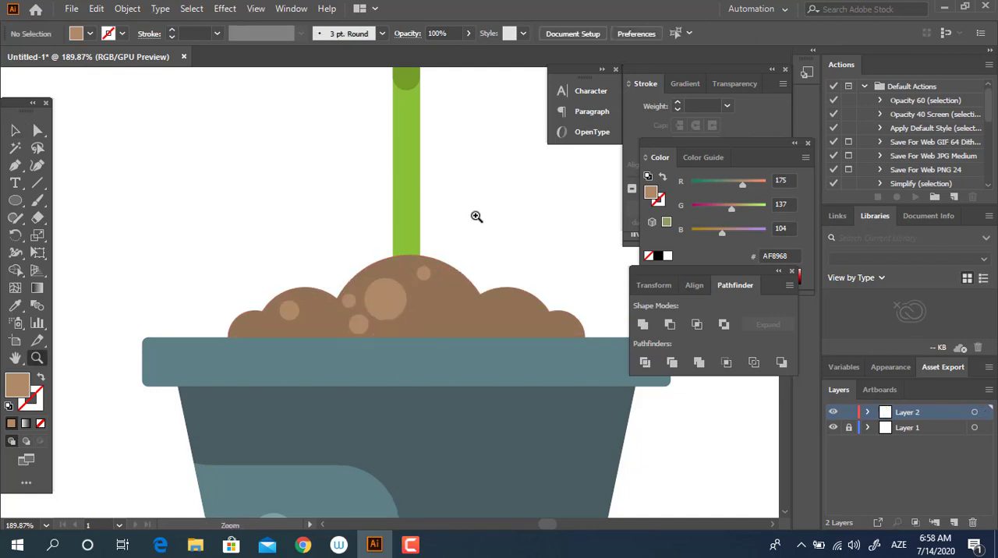
{"action": "left_click_drag", "start_coordinate": [475, 216], "coordinate": [286, 277]}
{"action": "left_click_drag", "start_coordinate": [429, 276], "coordinate": [359, 338]}
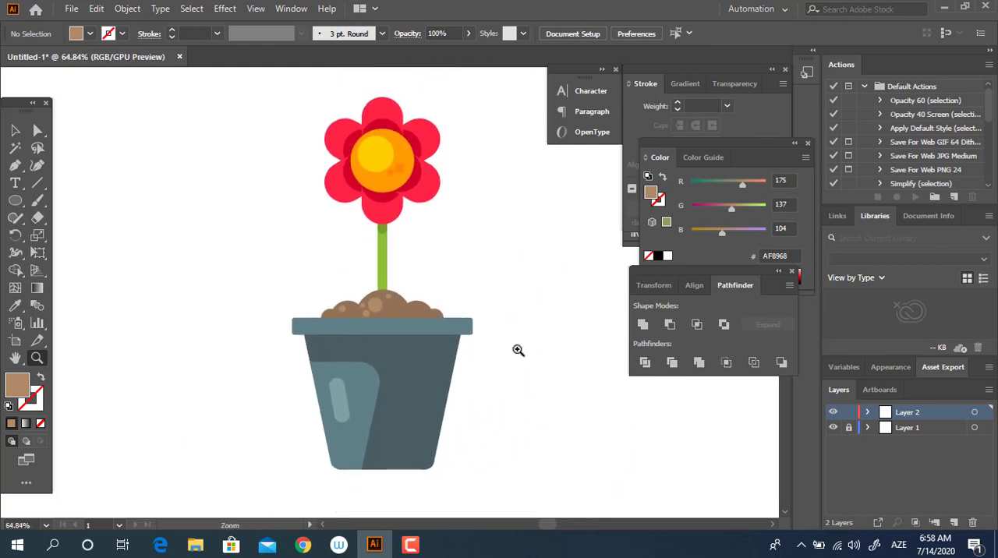
{"action": "left_click_drag", "start_coordinate": [518, 351], "coordinate": [514, 366]}
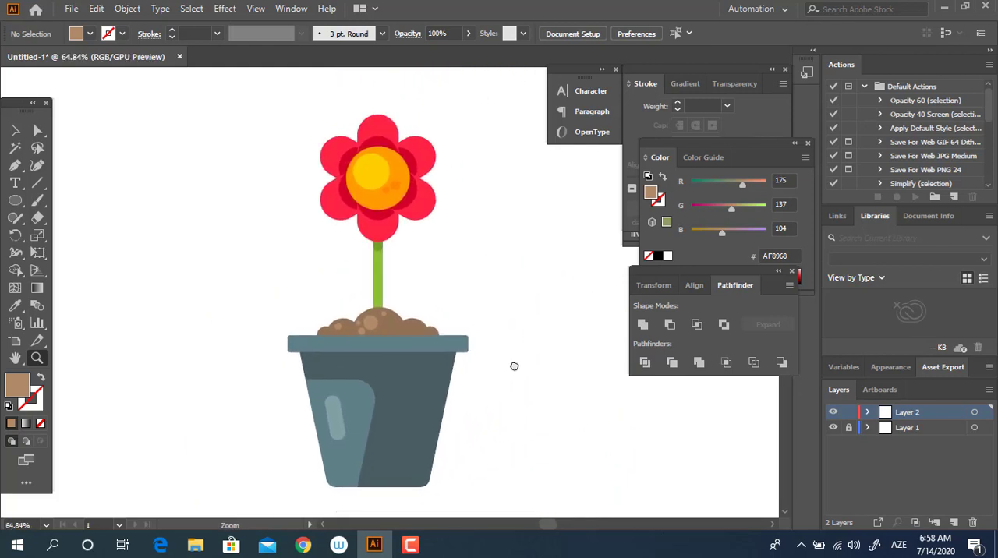